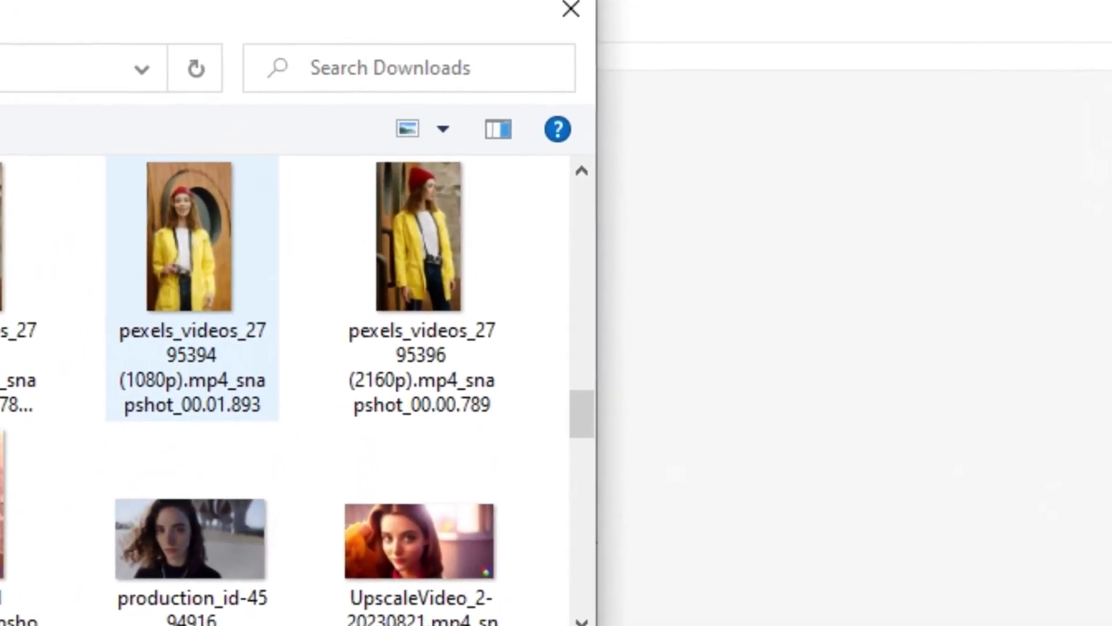
left_click(418, 260)
key("Return")
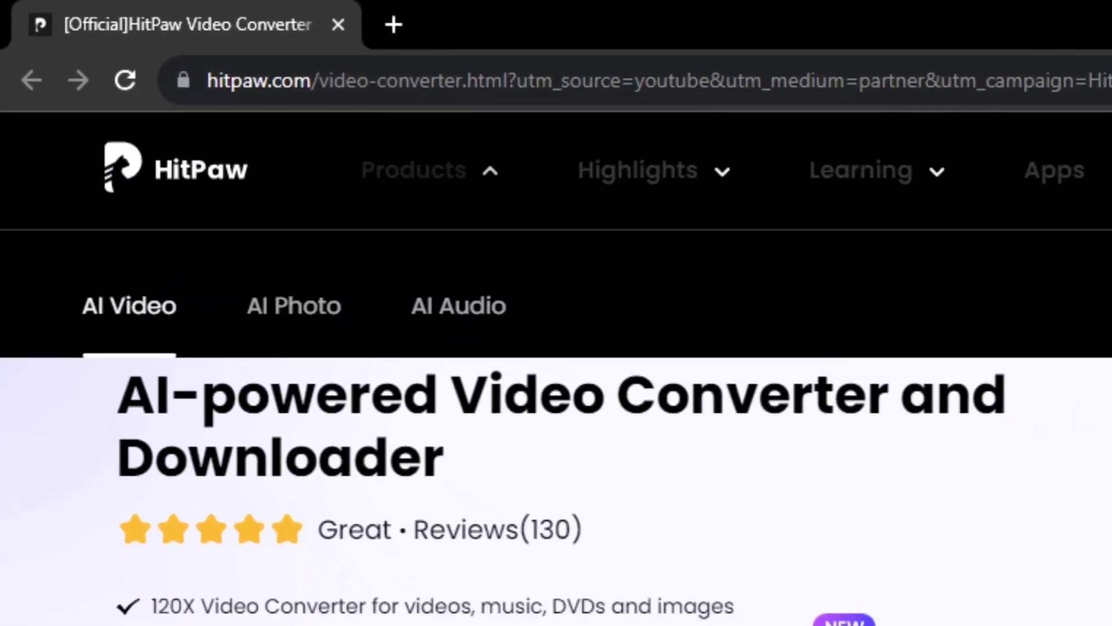
Read through the HitPaw Video Converter product heading and its feature list on the website
left_click_drag(250, 434, 838, 435)
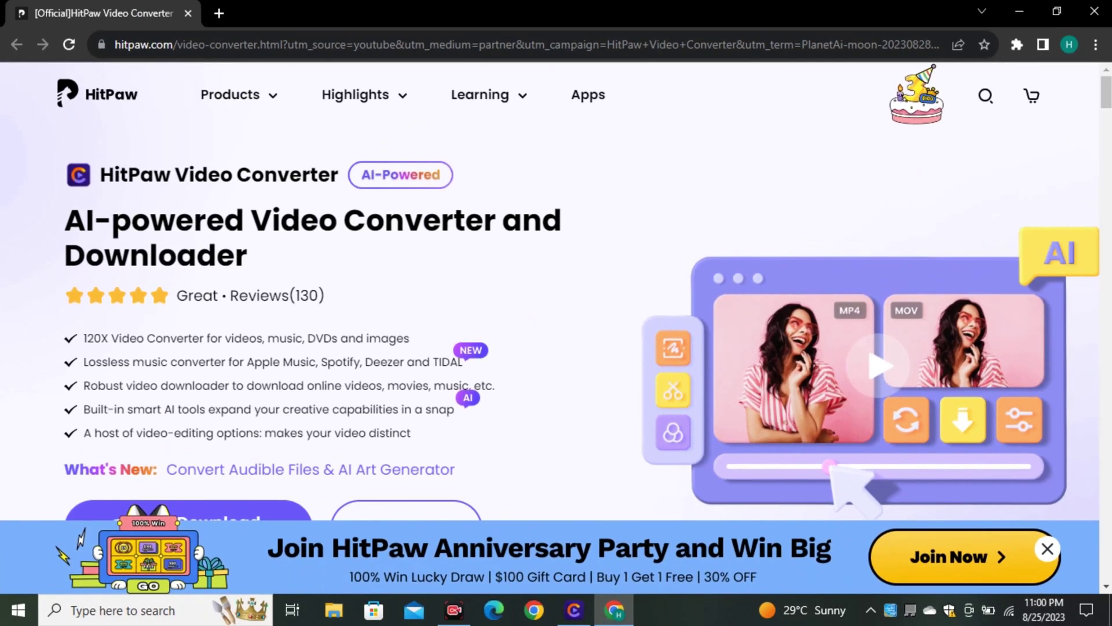
scroll(557, 290, "down", 2)
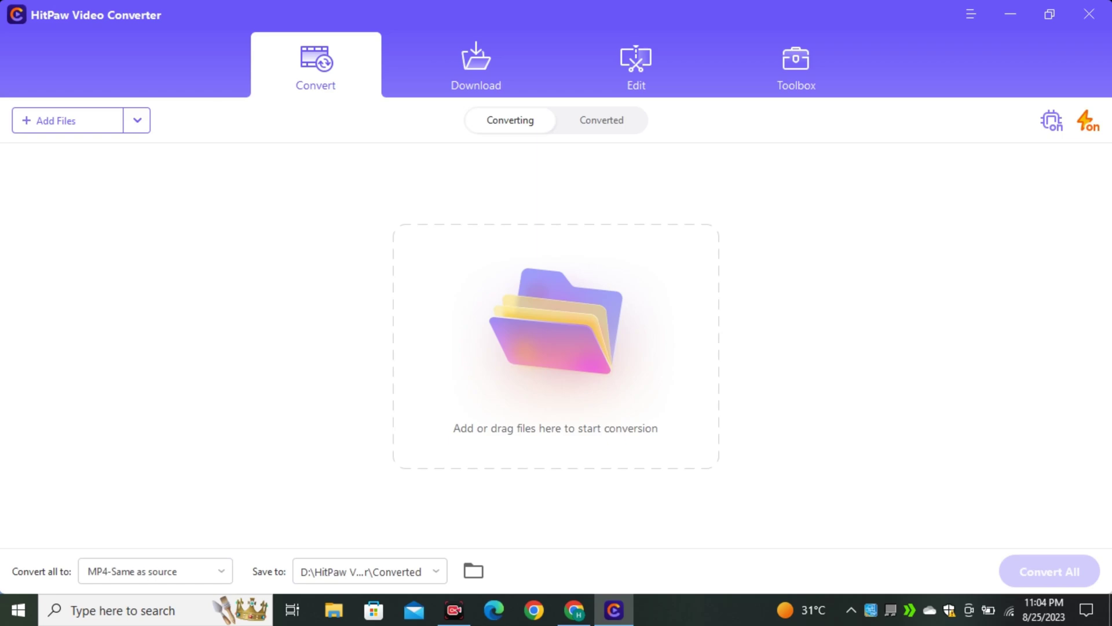
Open the AI Art Generator from the photo tools of the HitPaw Video Converter toolbox
left_click(635, 68)
left_click(796, 68)
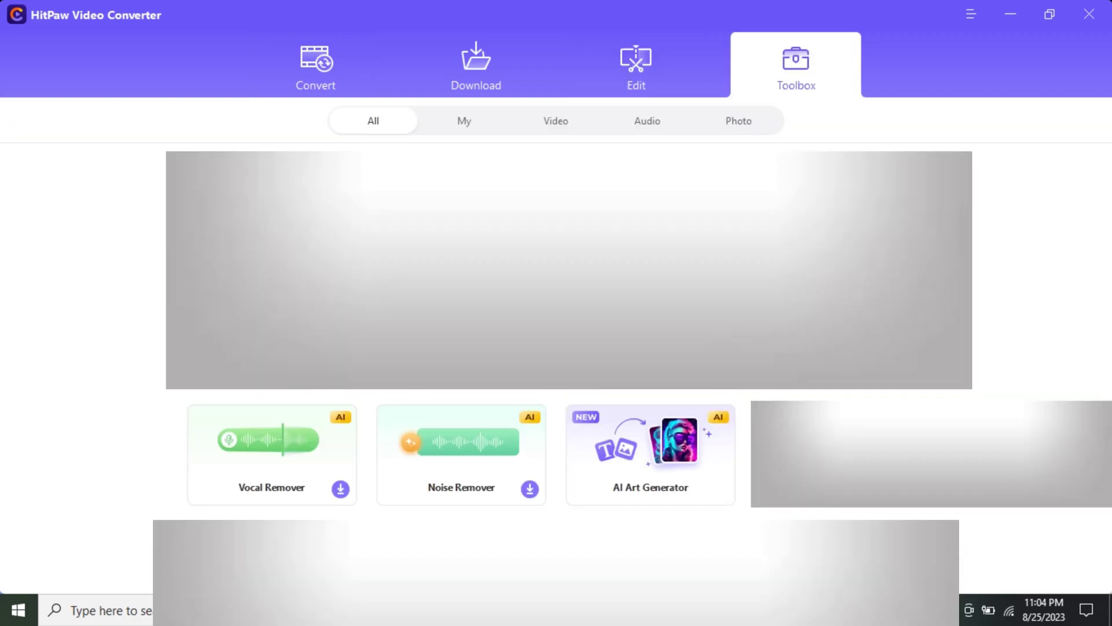
left_click(738, 120)
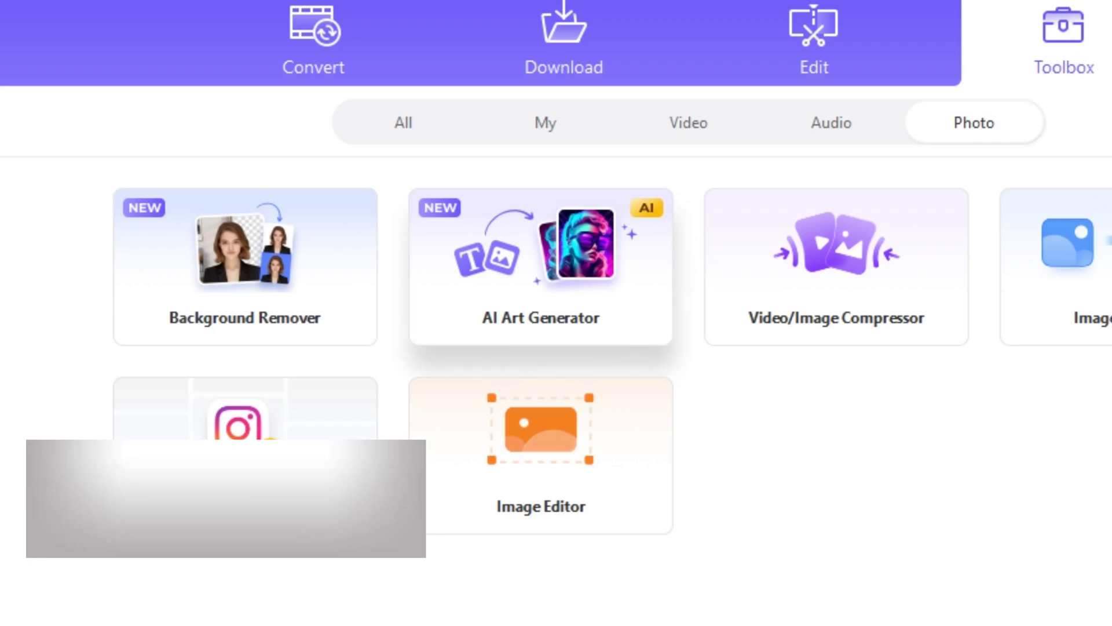
left_click(541, 266)
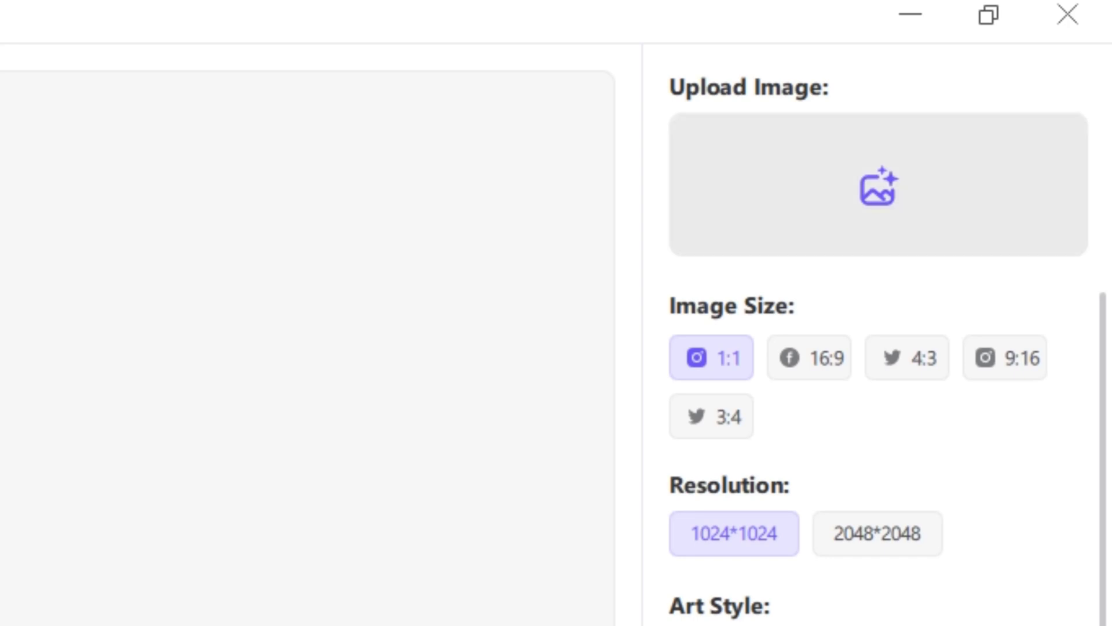
Try the 16:9, 1:1 and 9:16 image sizes, then settle on 3:4
left_click(809, 357)
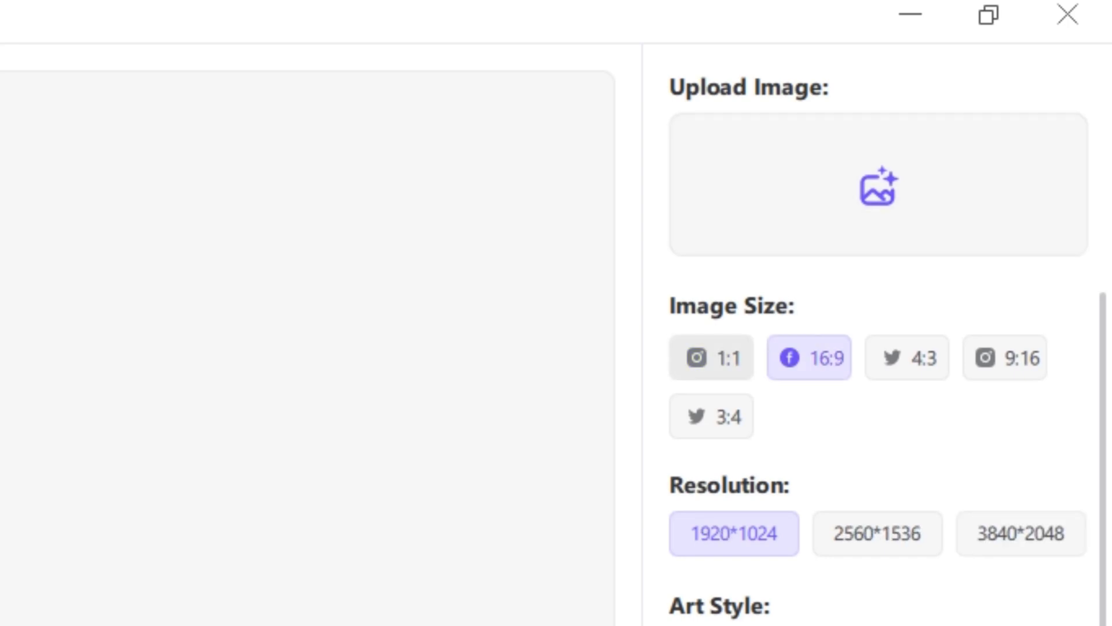
left_click(711, 358)
left_click(809, 357)
left_click(1005, 357)
left_click(711, 416)
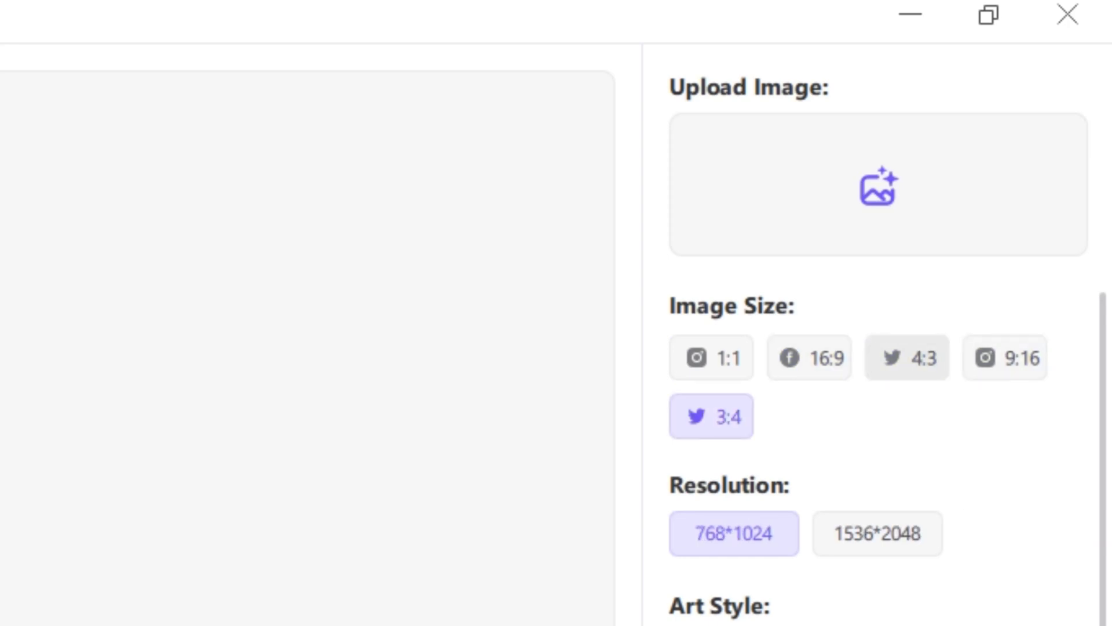
Generate images from the prompt "a beautiful CGI women" in the Photography art style and preview the second result enlarged
scroll(886, 458, "down", 3)
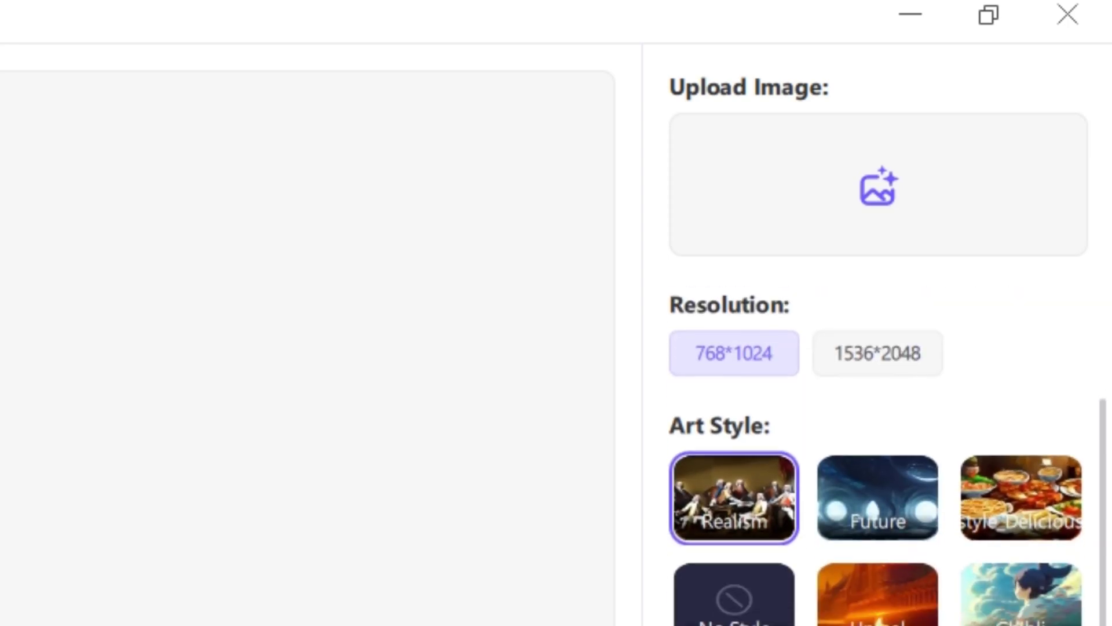
scroll(886, 457, "up", 3)
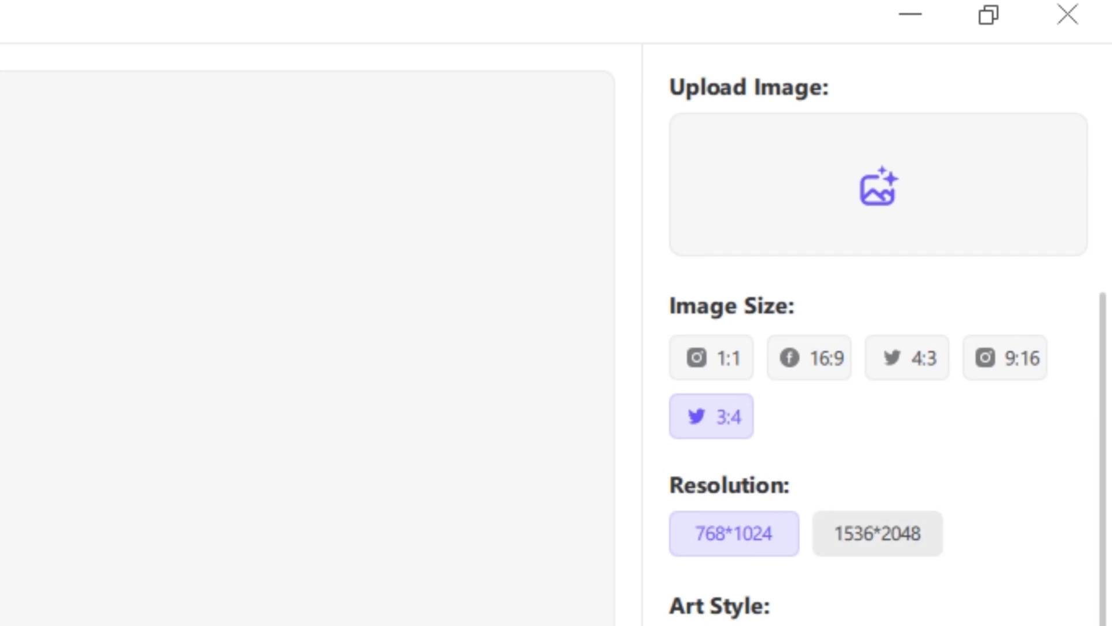
scroll(878, 533, "down", 3)
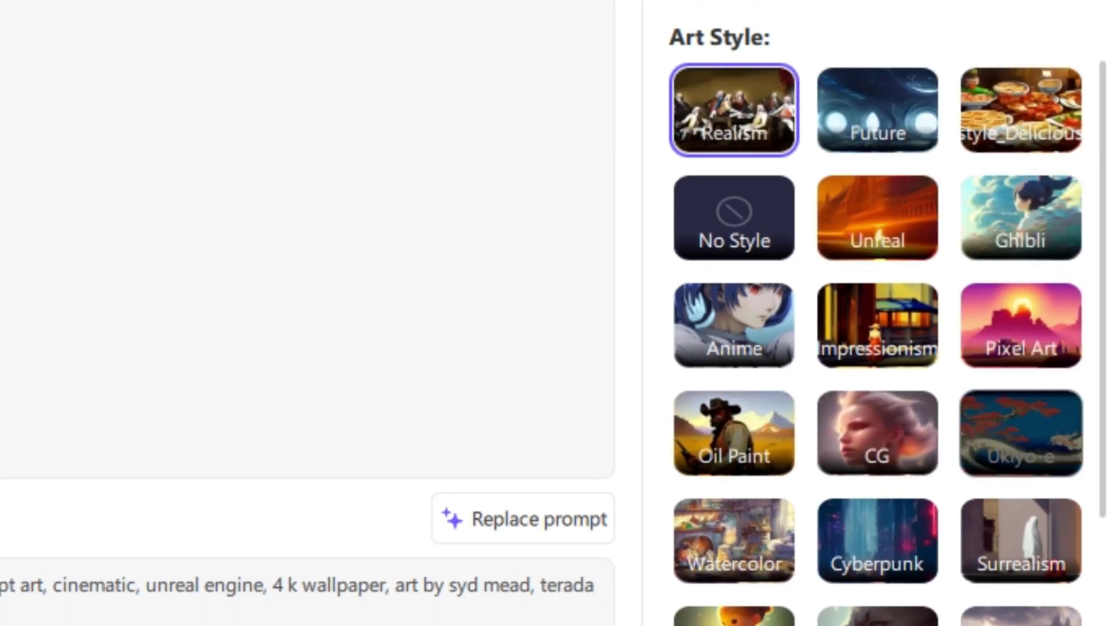
scroll(877, 324, "down", 3)
scroll(878, 324, "down", 2)
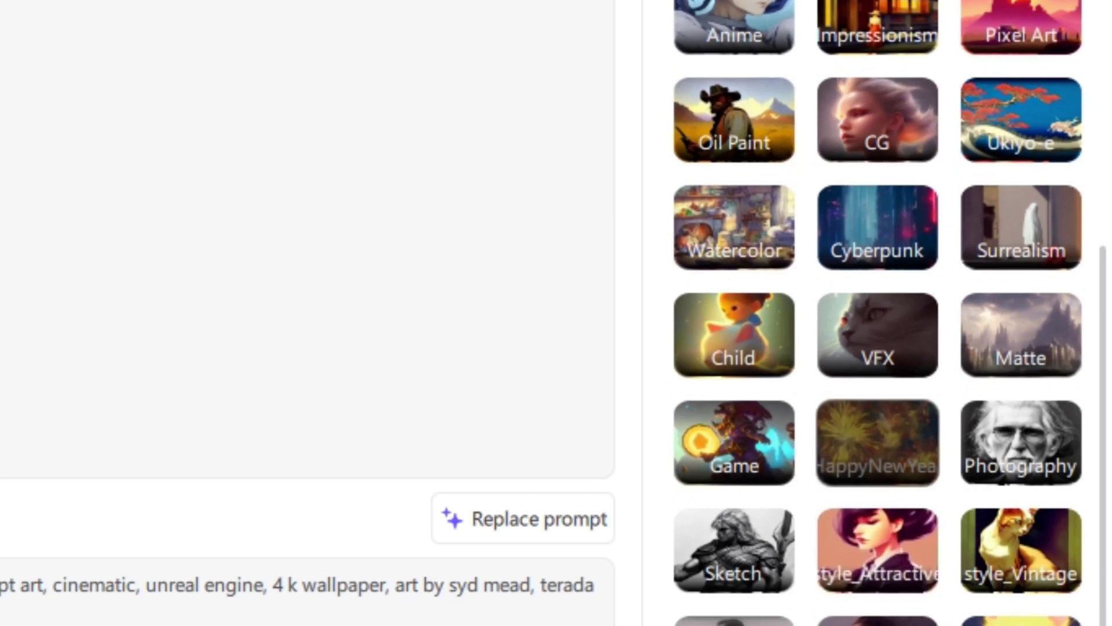
scroll(877, 313, "up", 5)
scroll(878, 313, "down", 5)
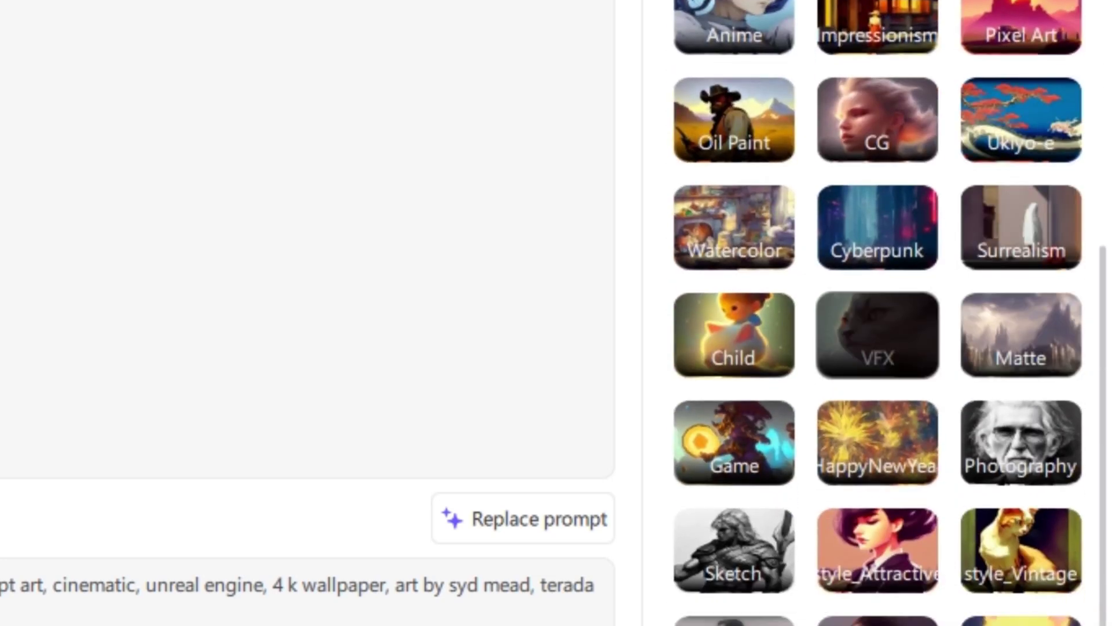
type("a beautiful CGI")
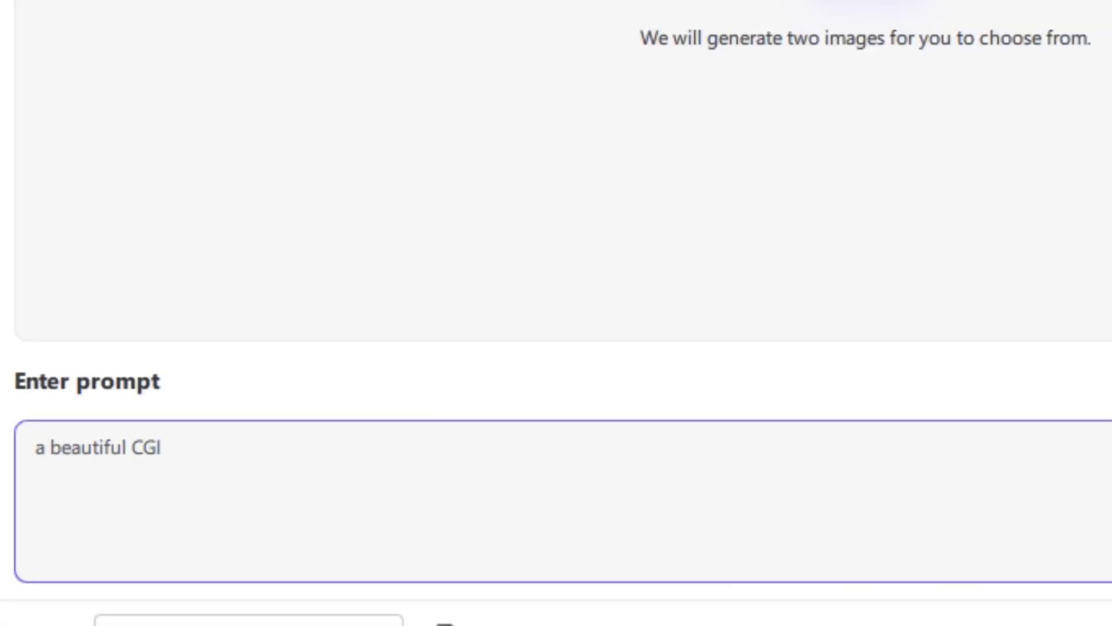
type(" women")
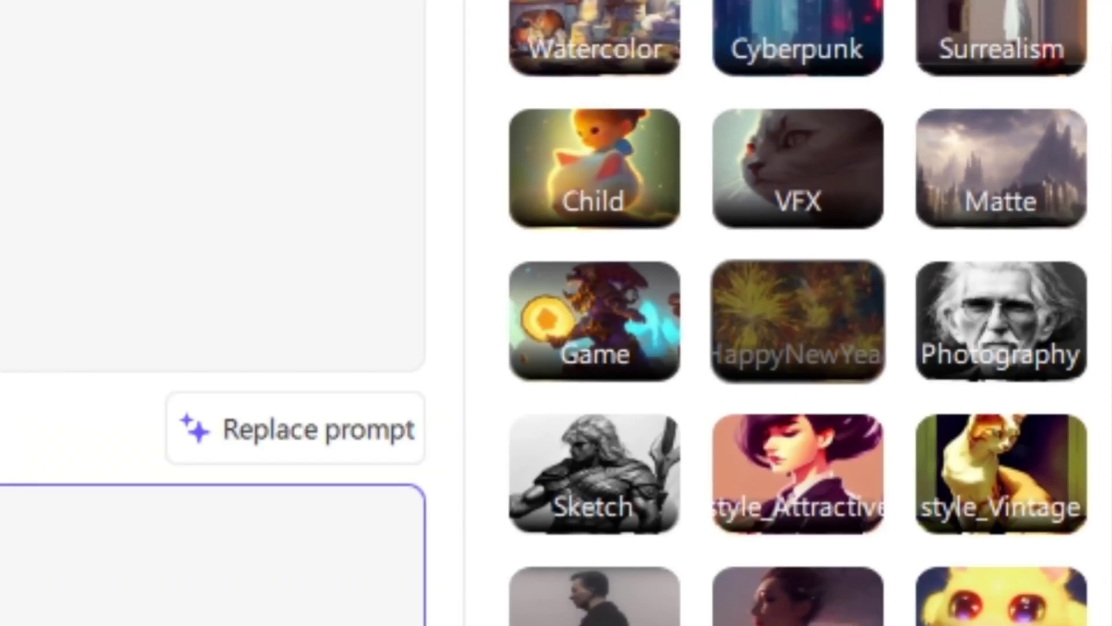
left_click(1000, 322)
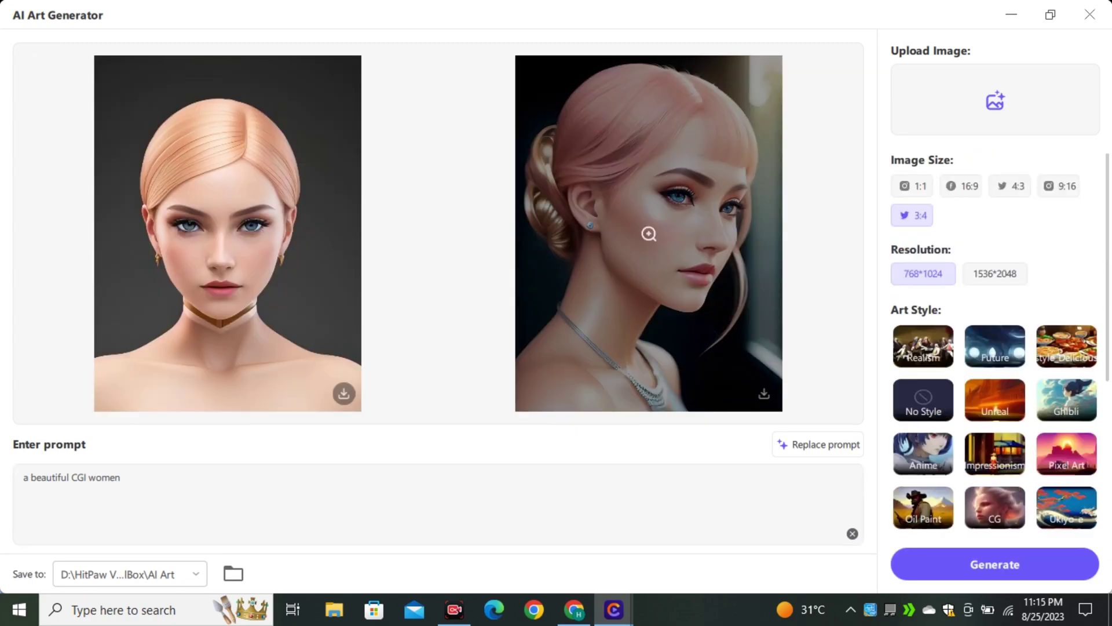
left_click(649, 233)
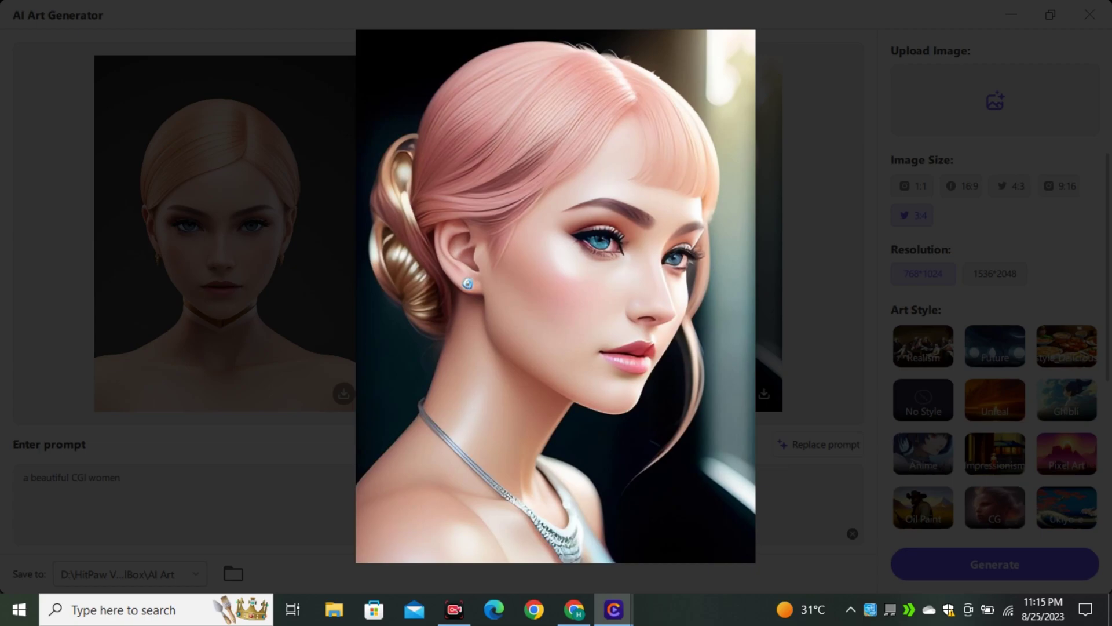
key("Escape")
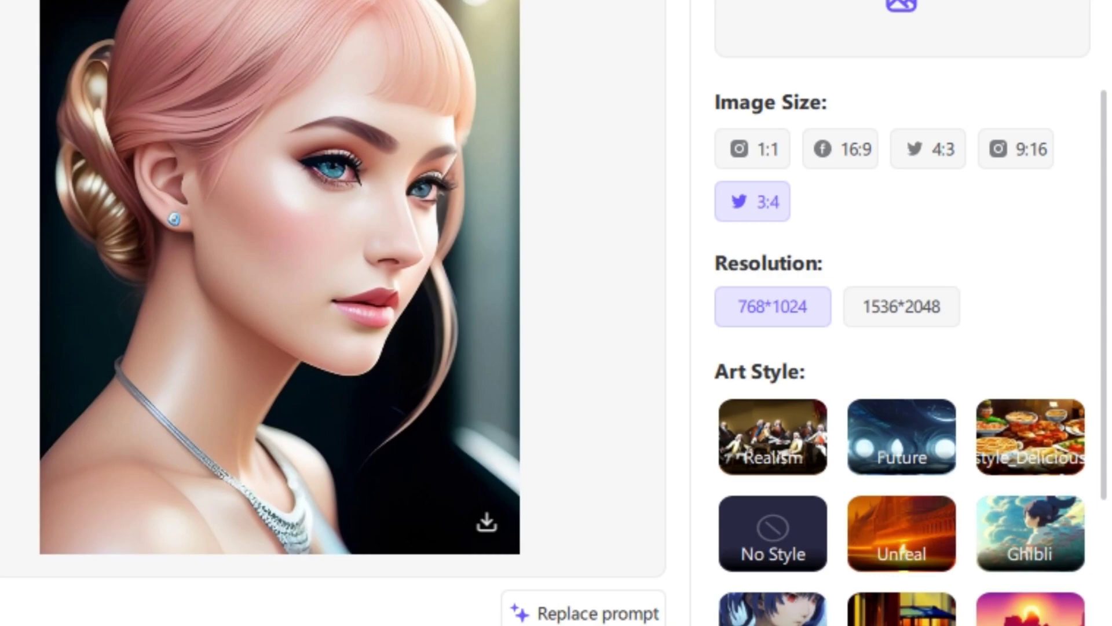
Regenerate the images with the size set to 16:9 and the resolution set to 3840*2048
left_click(752, 148)
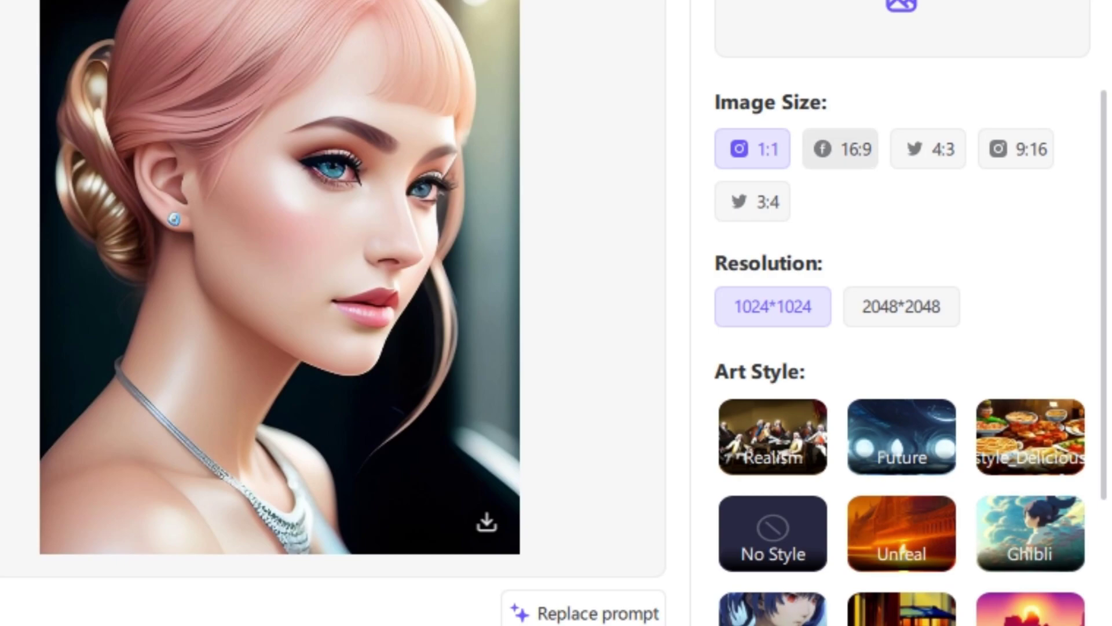
left_click(840, 149)
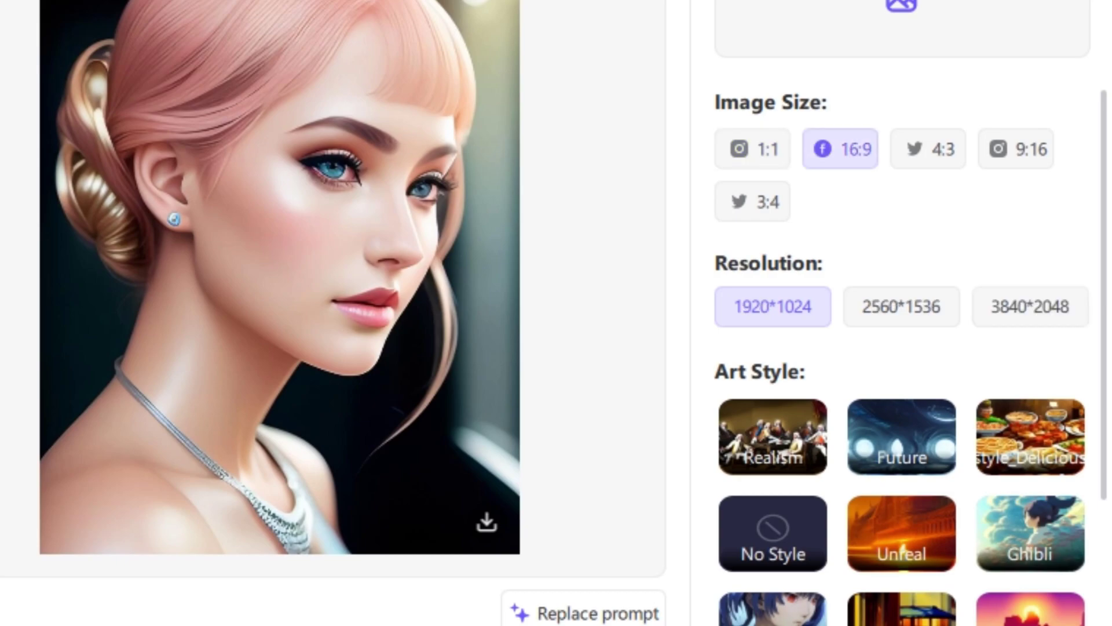
left_click(1030, 306)
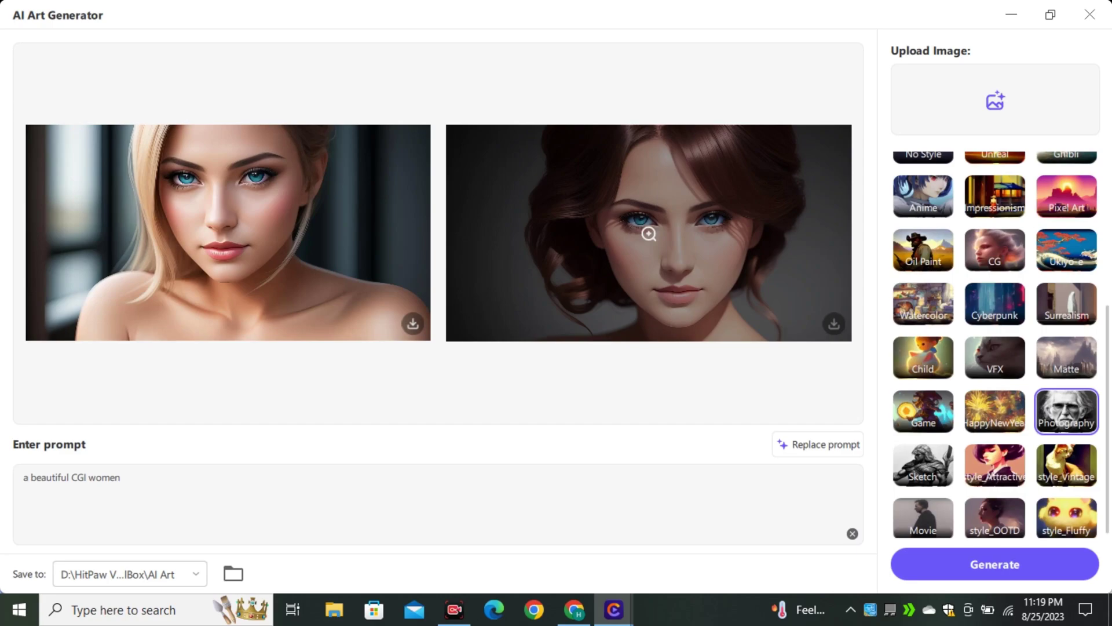
Preview the two widescreen portraits of the women enlarged
left_click(649, 234)
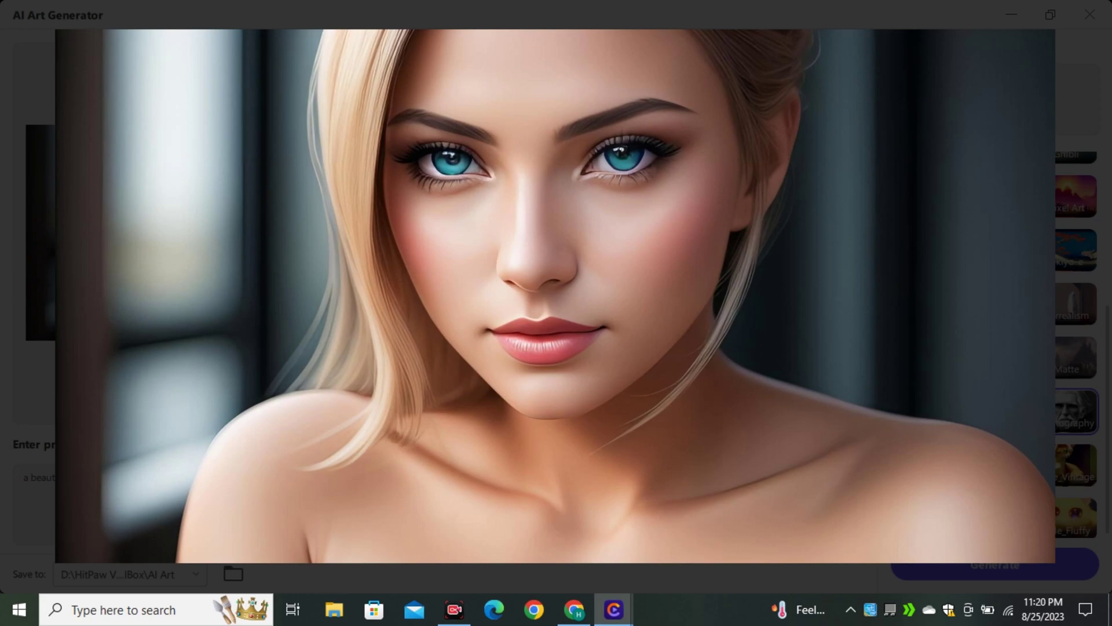
left_click(648, 231)
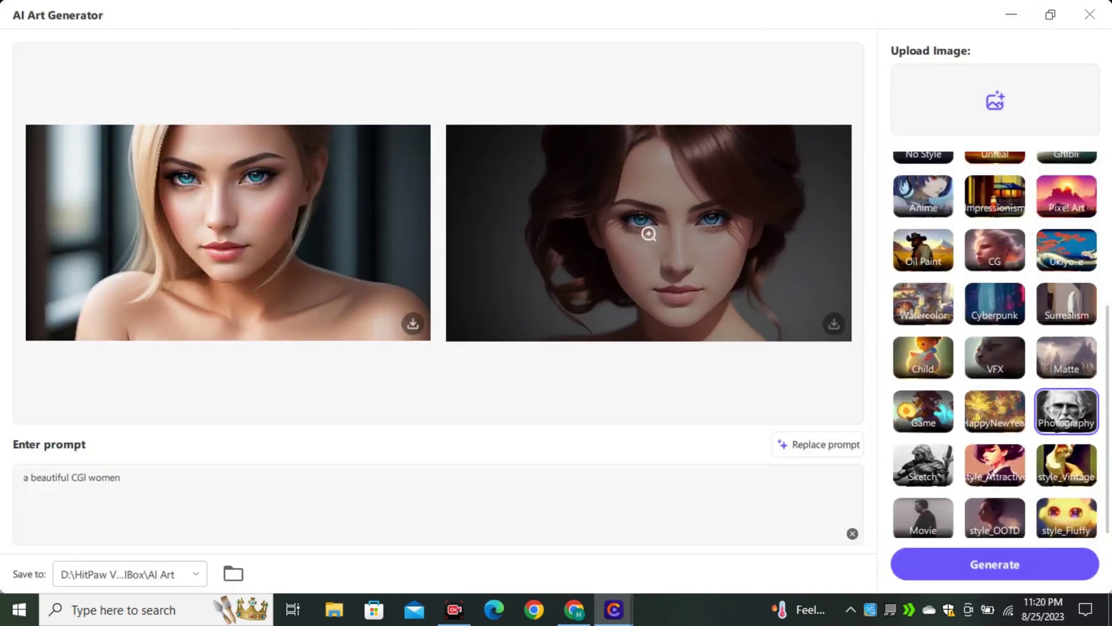
left_click(648, 231)
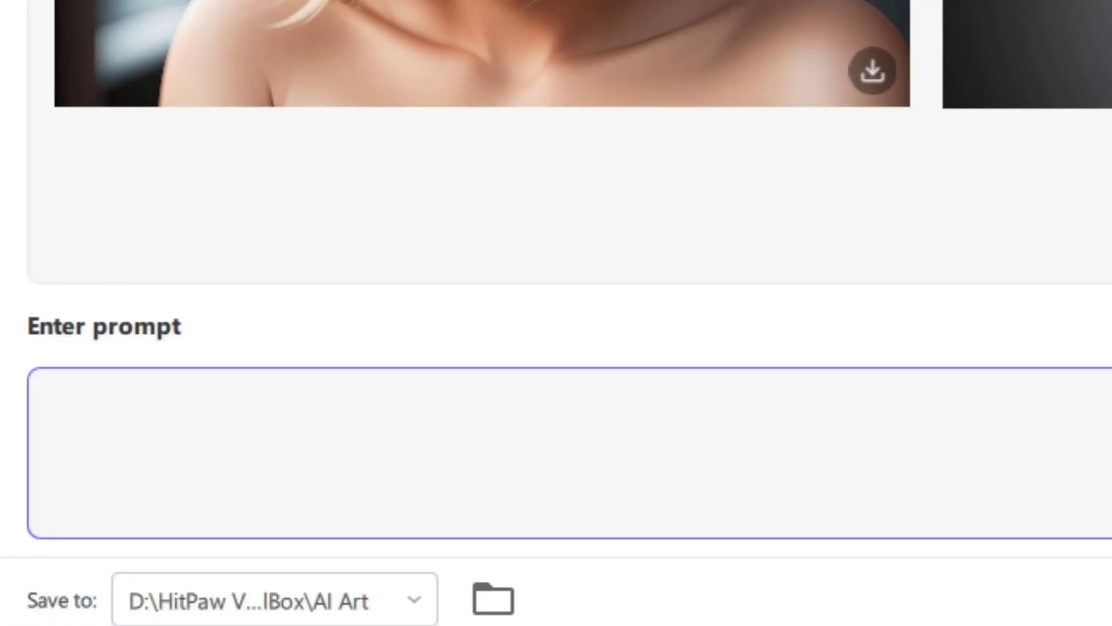
Generate images from the prompt "A baby girl with curly hairs" and enlarge the first result
type("A bab")
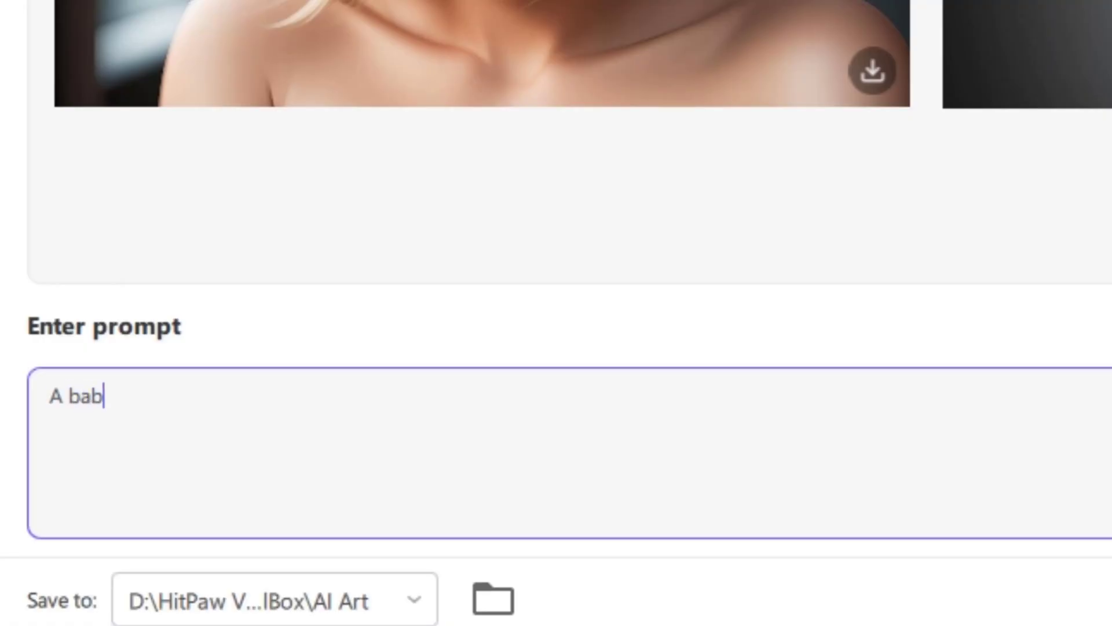
type("y girl with curly ")
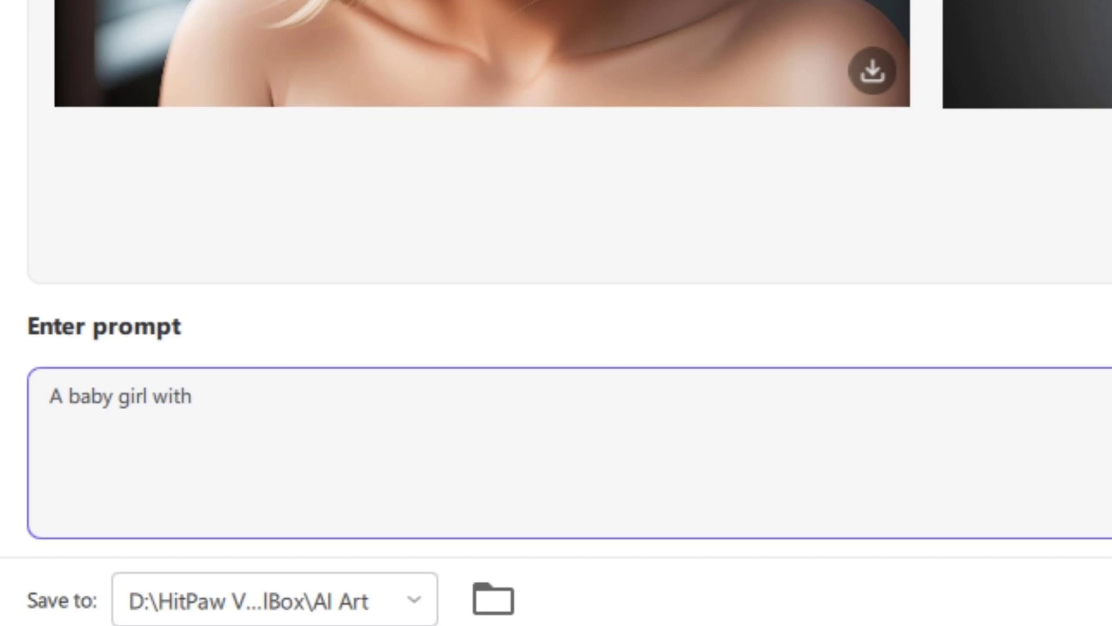
type("hairs")
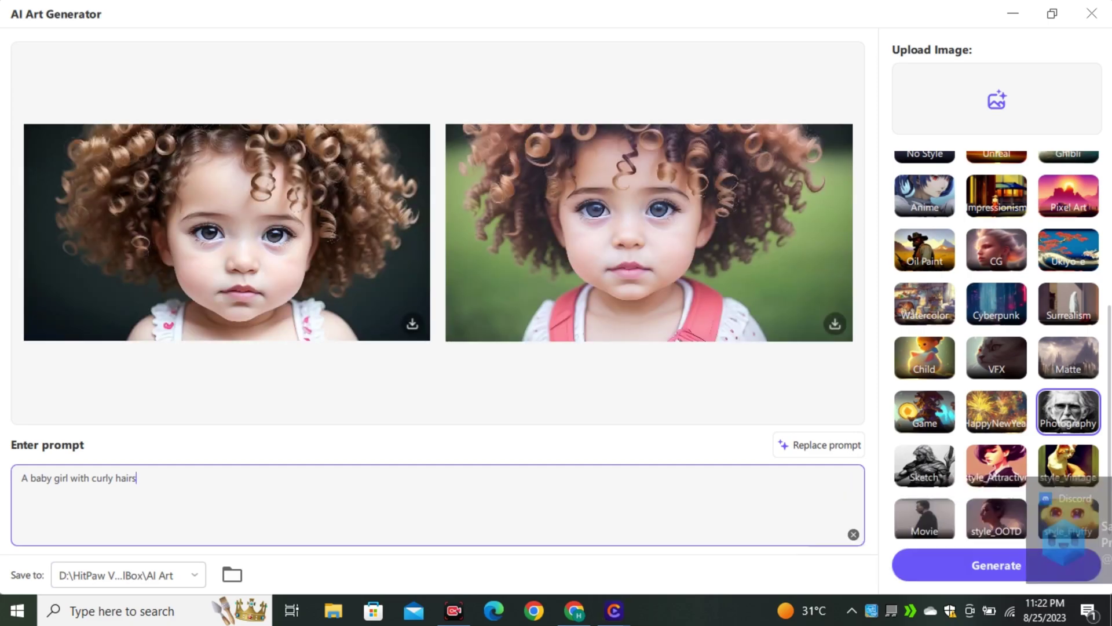
left_click(227, 233)
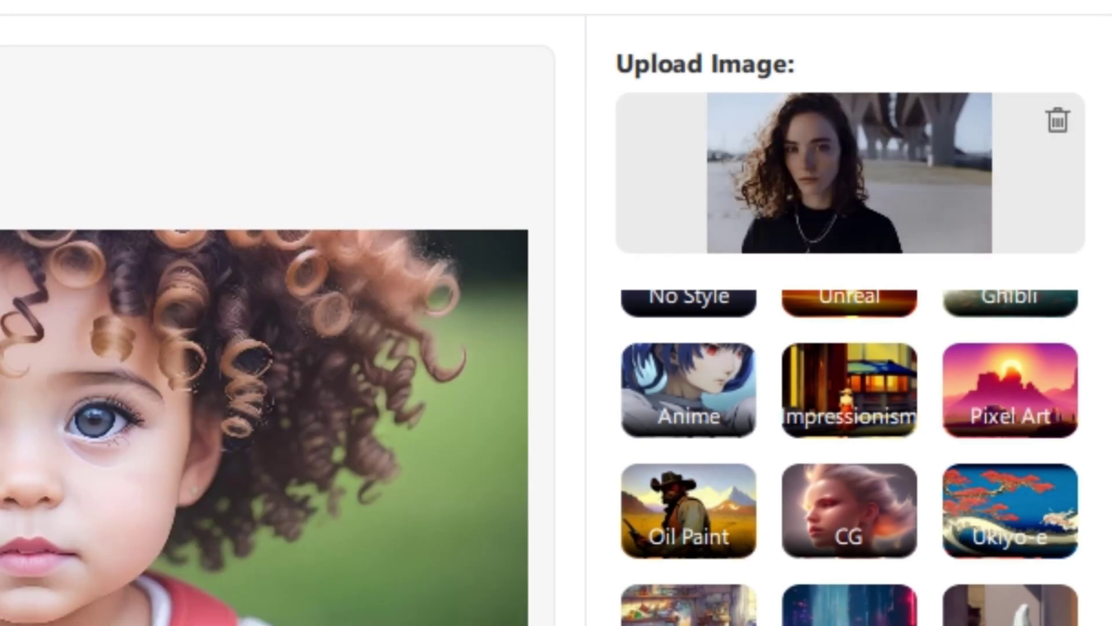
Generate images from the uploaded photo with the prompt "a beautiful women with curly hairs" and preview both results enlarged
type("a beautiful women ")
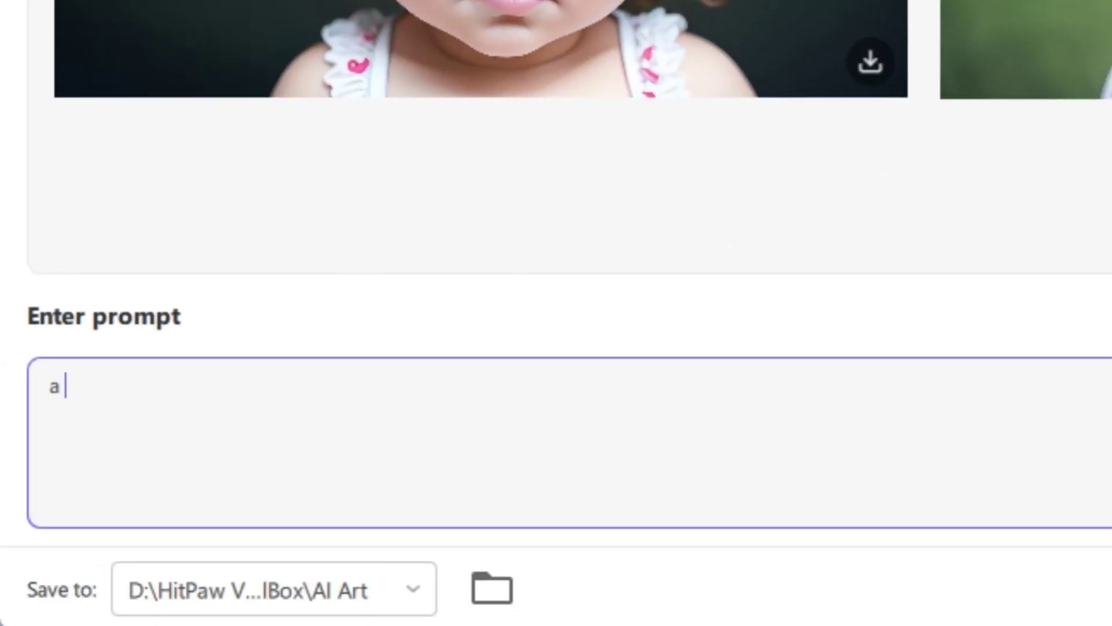
type("with curly hairs")
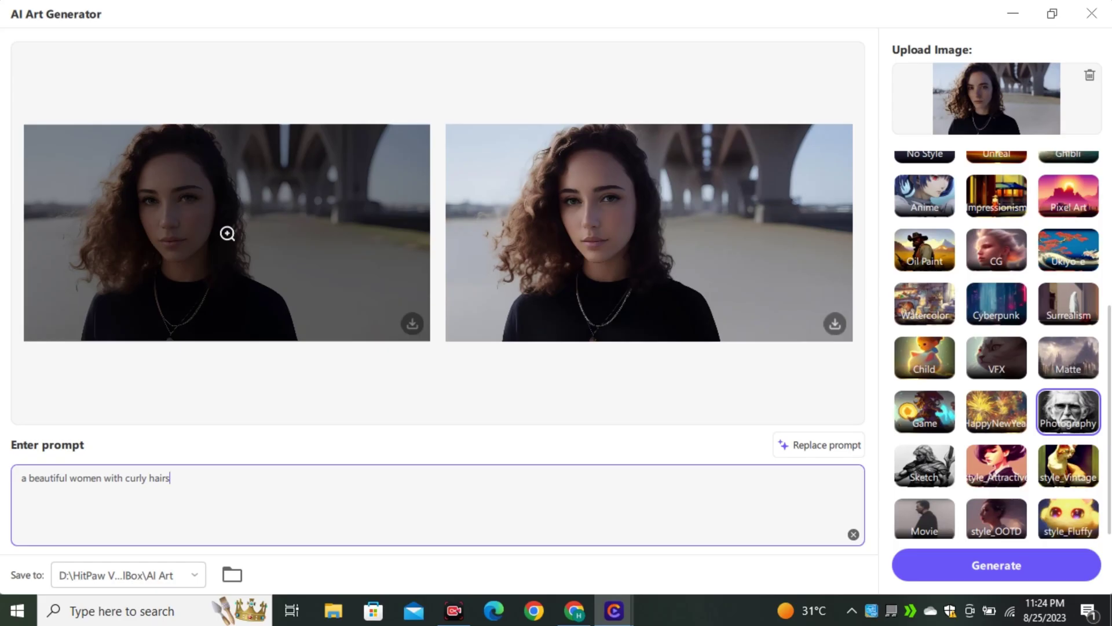
left_click(226, 233)
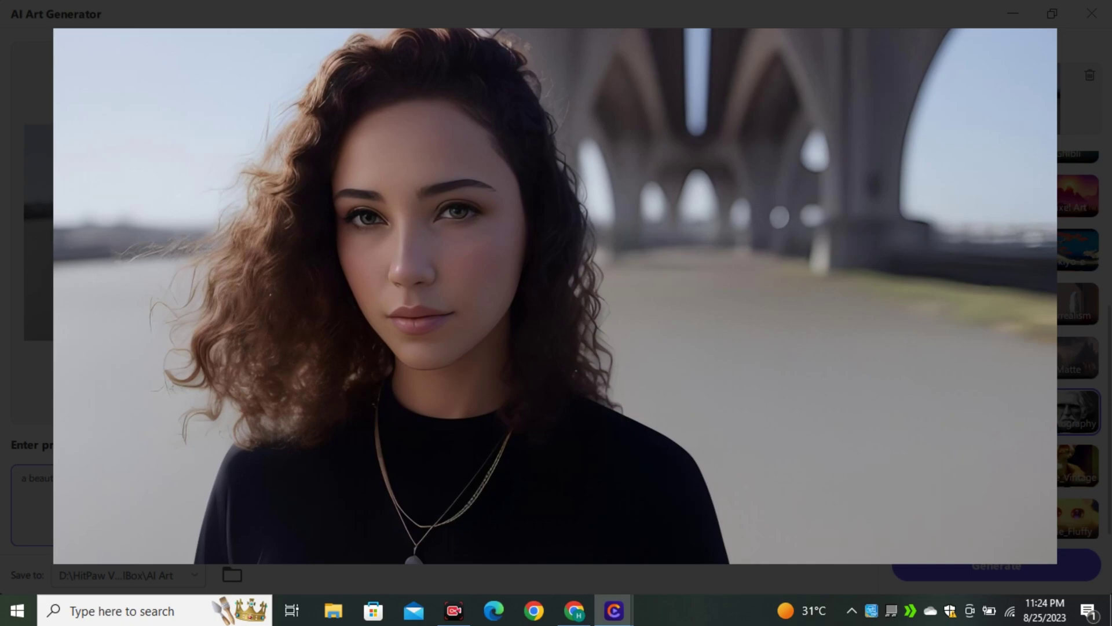
left_click(649, 233)
left_click(648, 234)
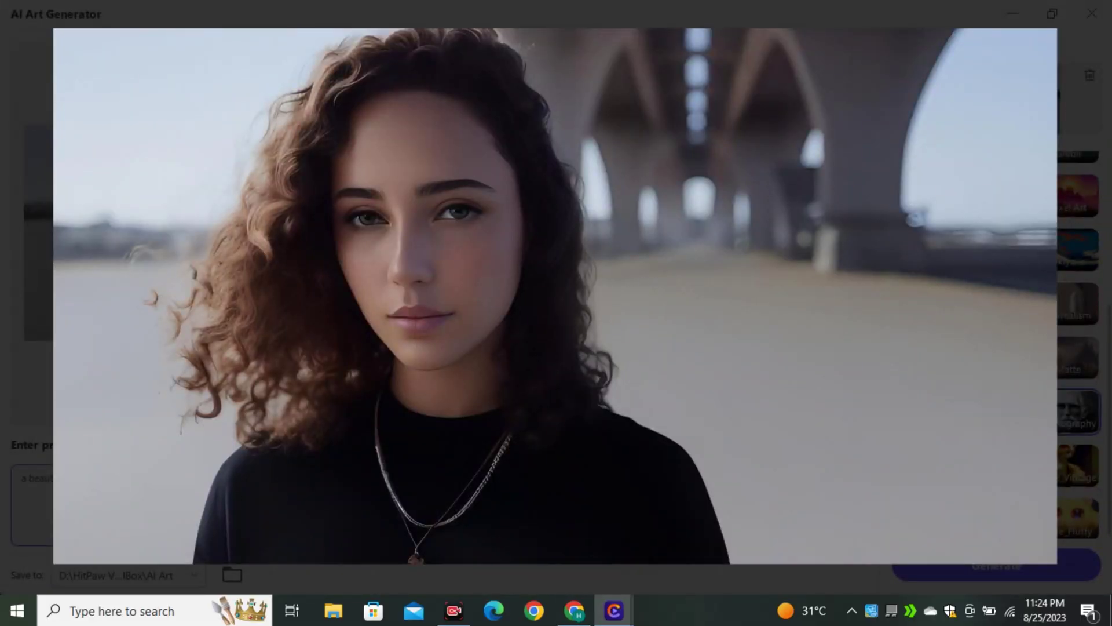
left_click(648, 231)
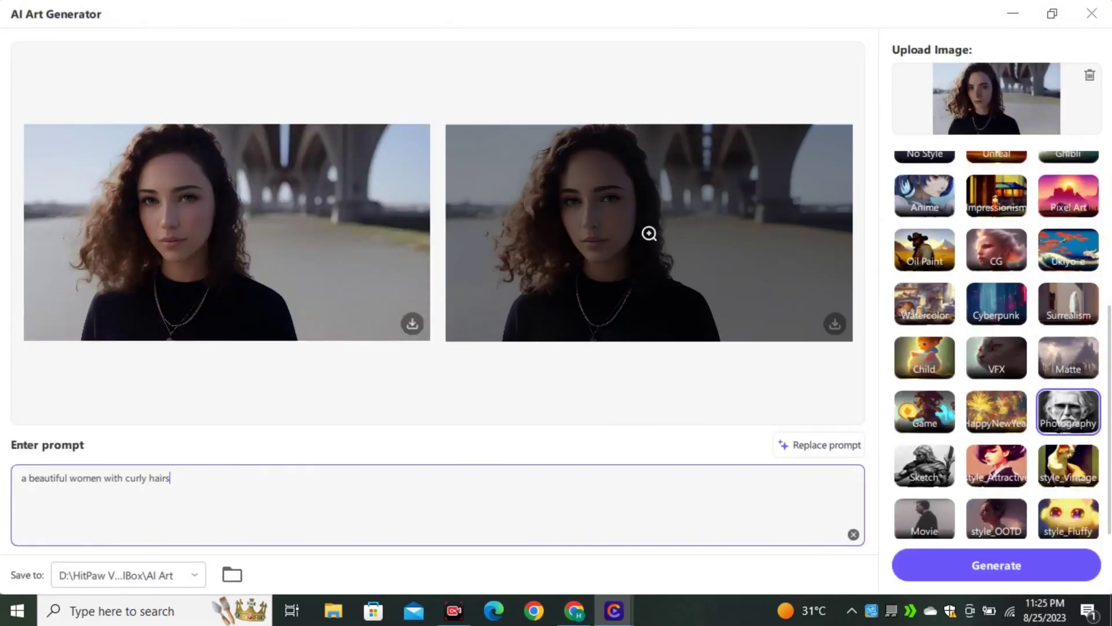
Regenerate the uploaded photo's images in the Anime art style and preview the second result enlarged
scroll(996, 357, "up", 1)
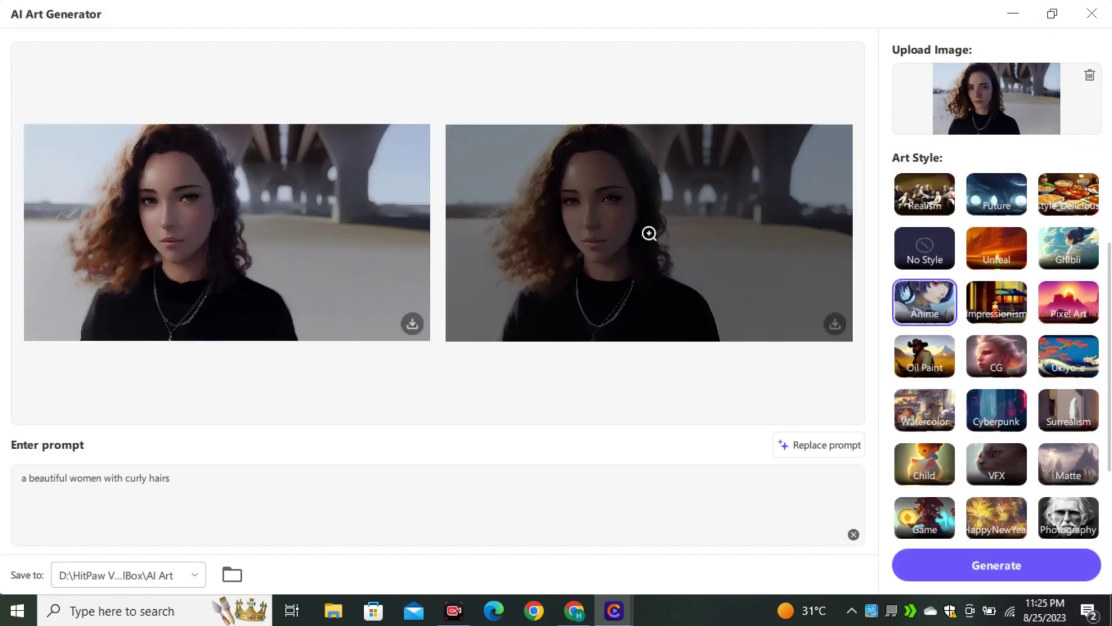
left_click(648, 233)
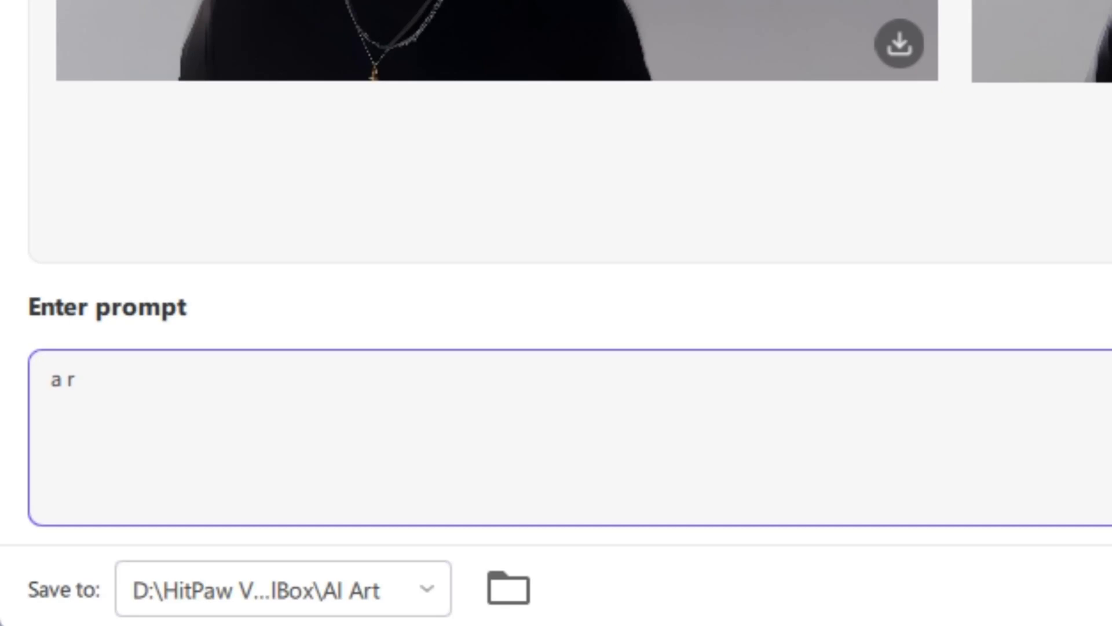
Generate images from the uploaded photo with the prompt "a robotic women" in the Photography art style
type("obotic women")
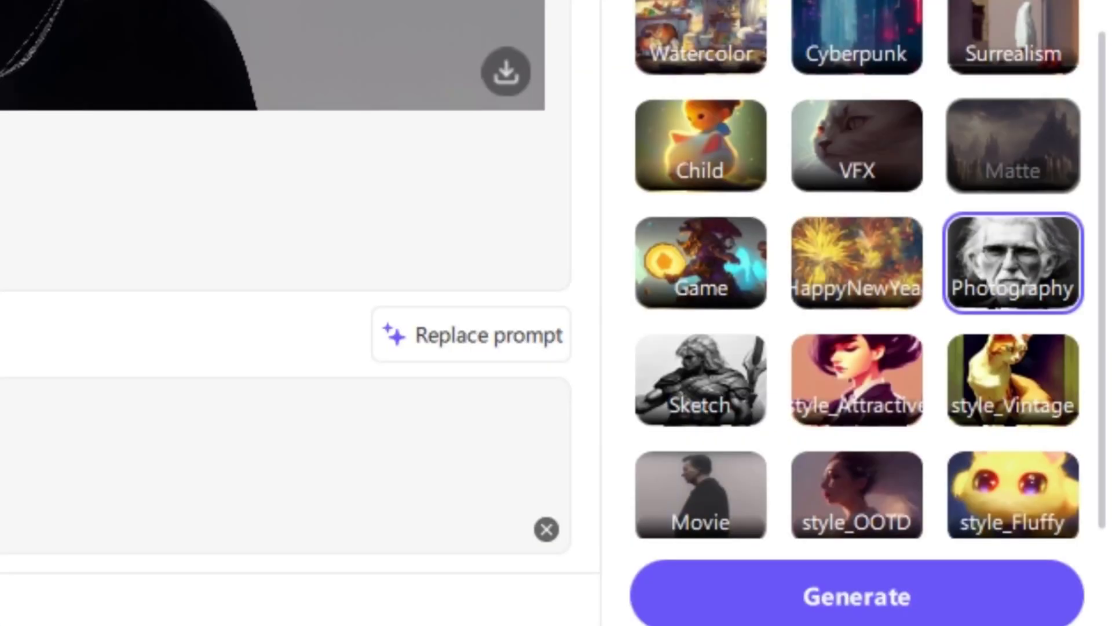
left_click(857, 596)
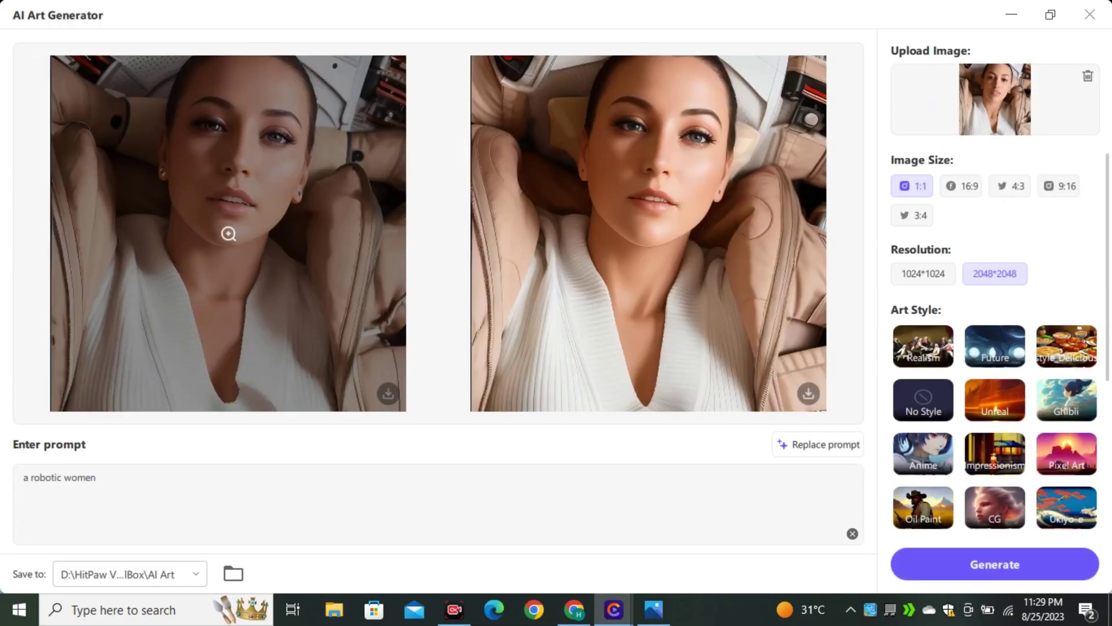
Preview both generated "a robotic women" images enlarged, one after the other
left_click(228, 234)
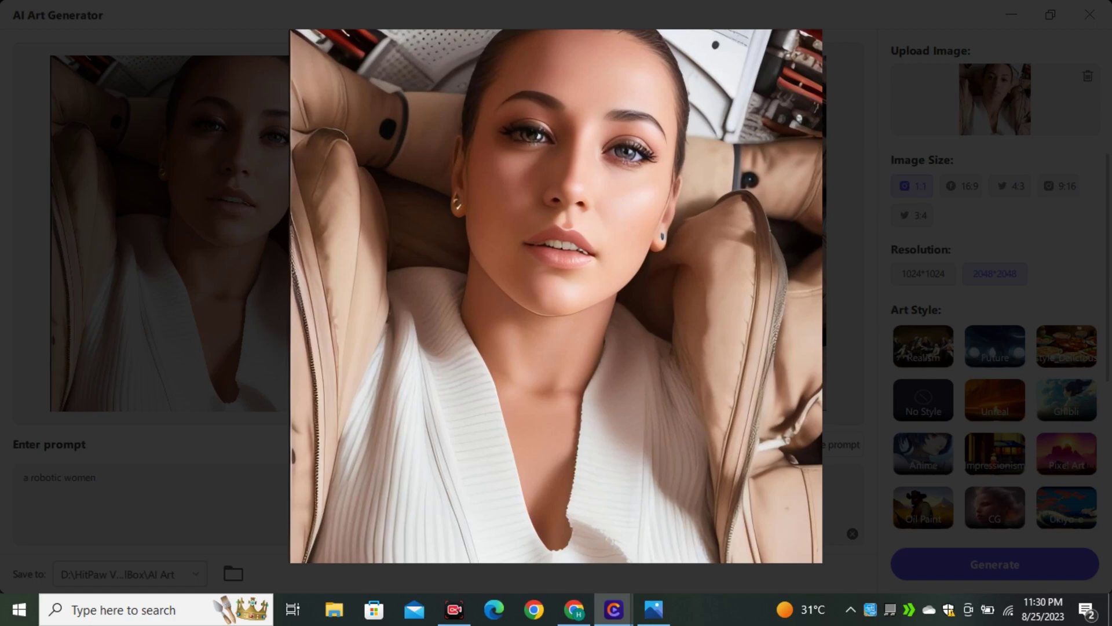
key("Escape")
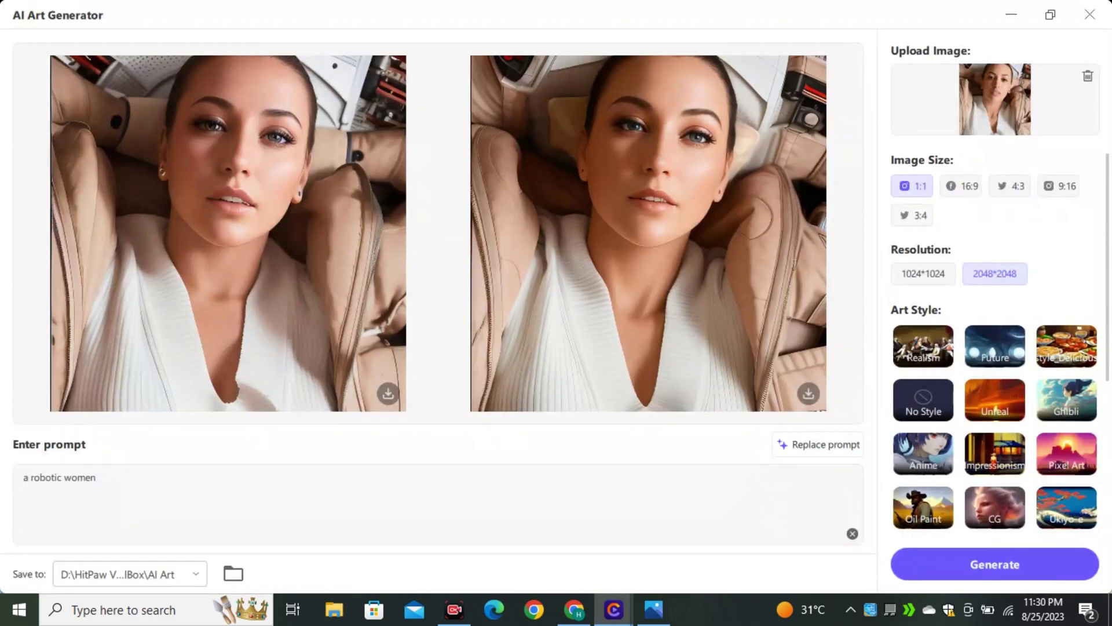
left_click(645, 231)
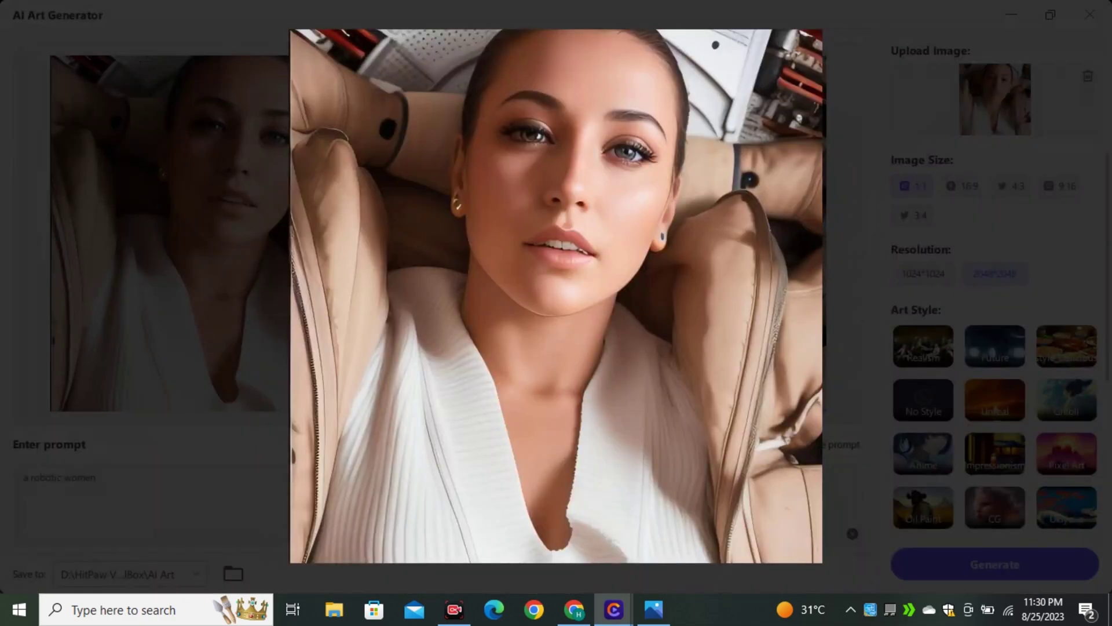
key("Escape")
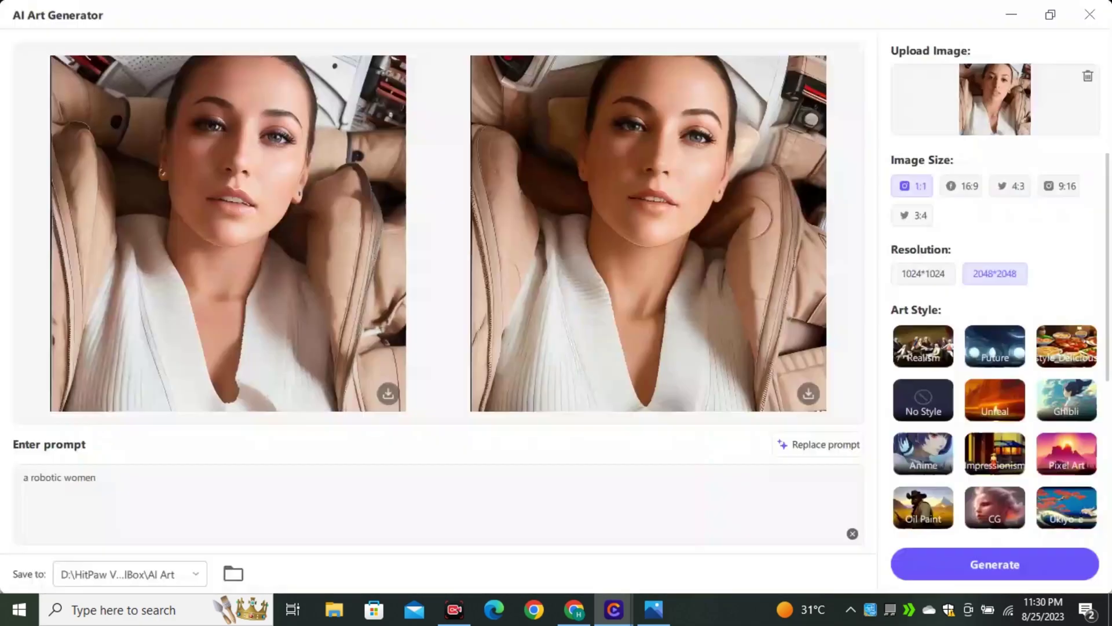
left_click(648, 233)
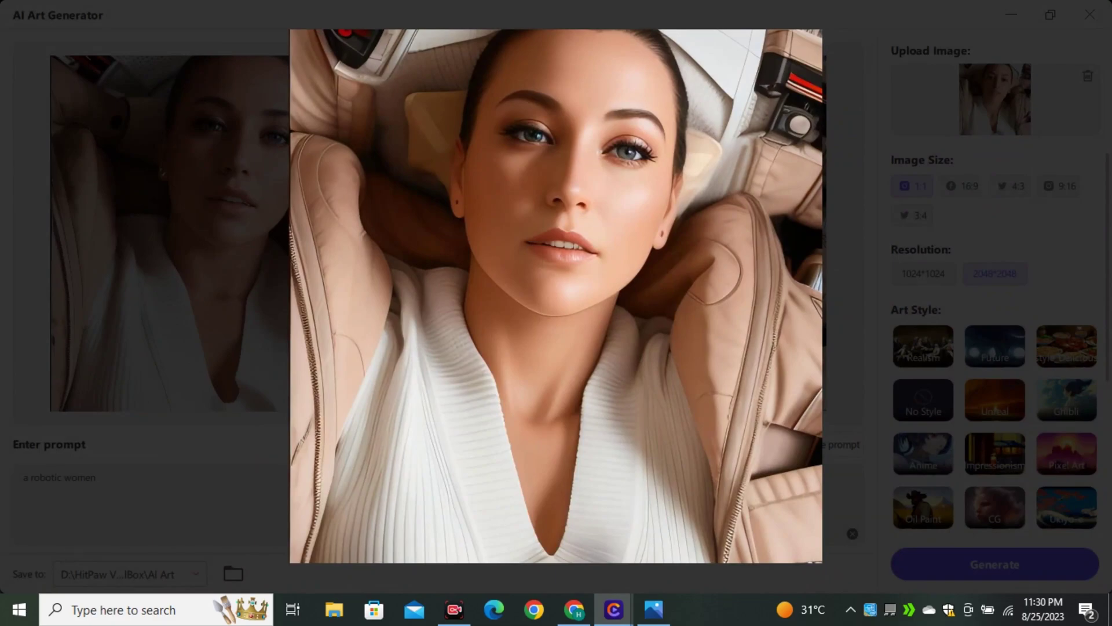
key("Escape")
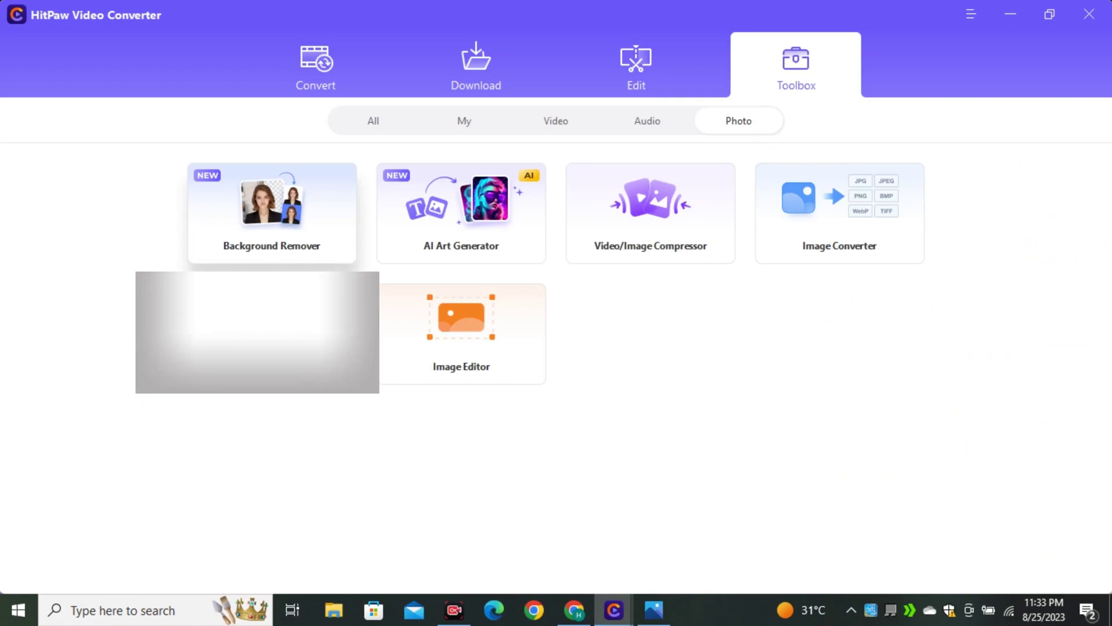
left_click(272, 213)
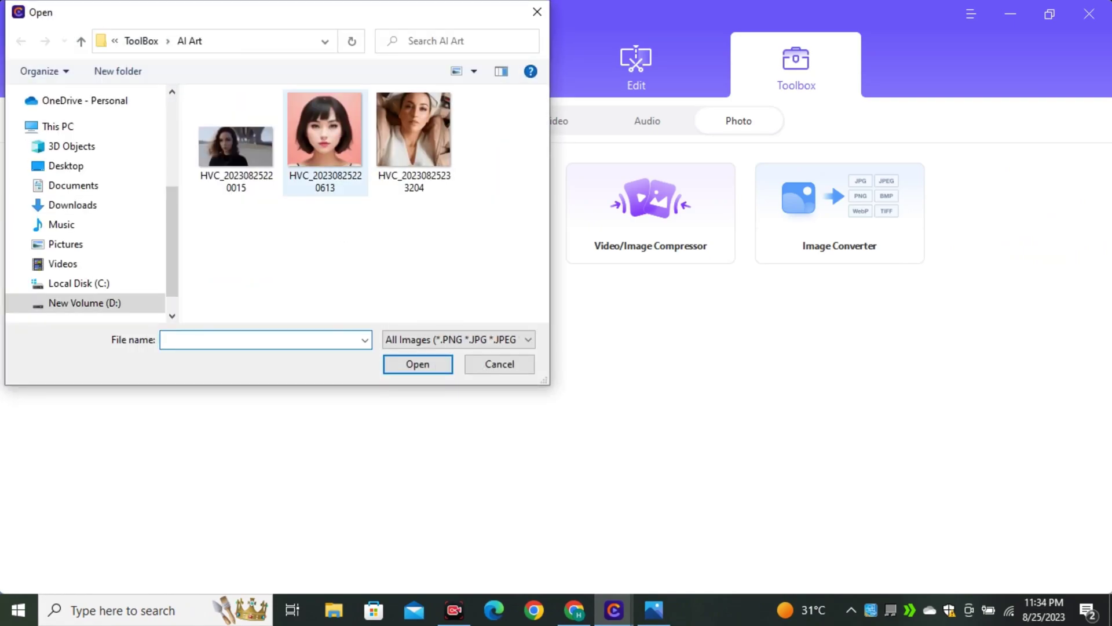
left_click(325, 139)
left_click(418, 364)
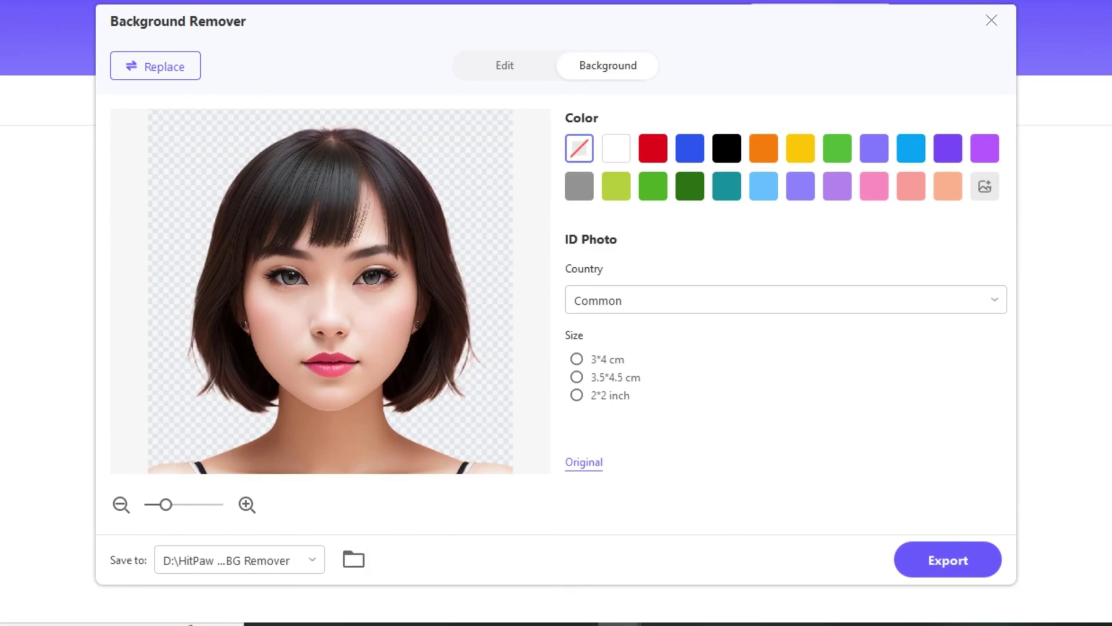
scroll(330, 291, "up", 8)
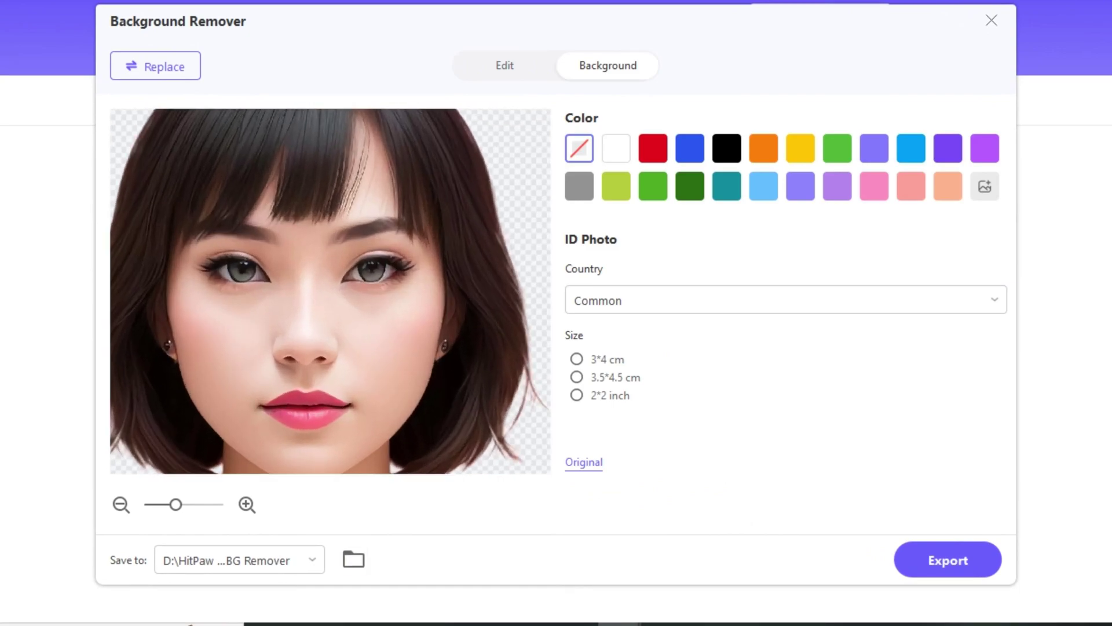
scroll(330, 290, "down", 10)
Try red, blue, yellow and orange backgrounds behind the cutout portrait, and open the custom background image option
left_click(653, 148)
left_click(690, 148)
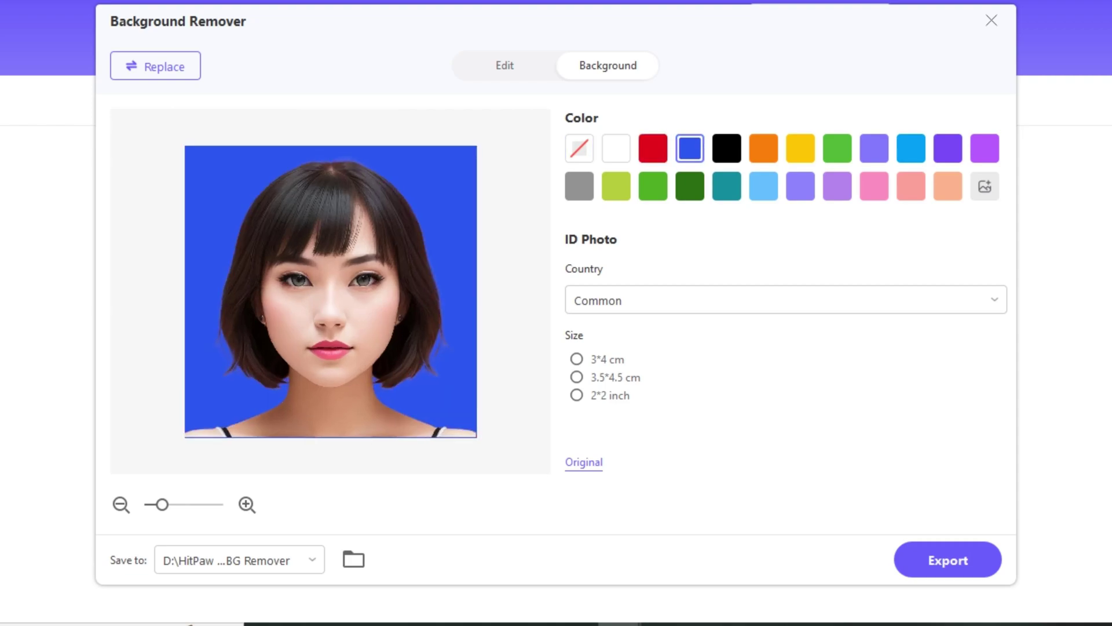
left_click(801, 148)
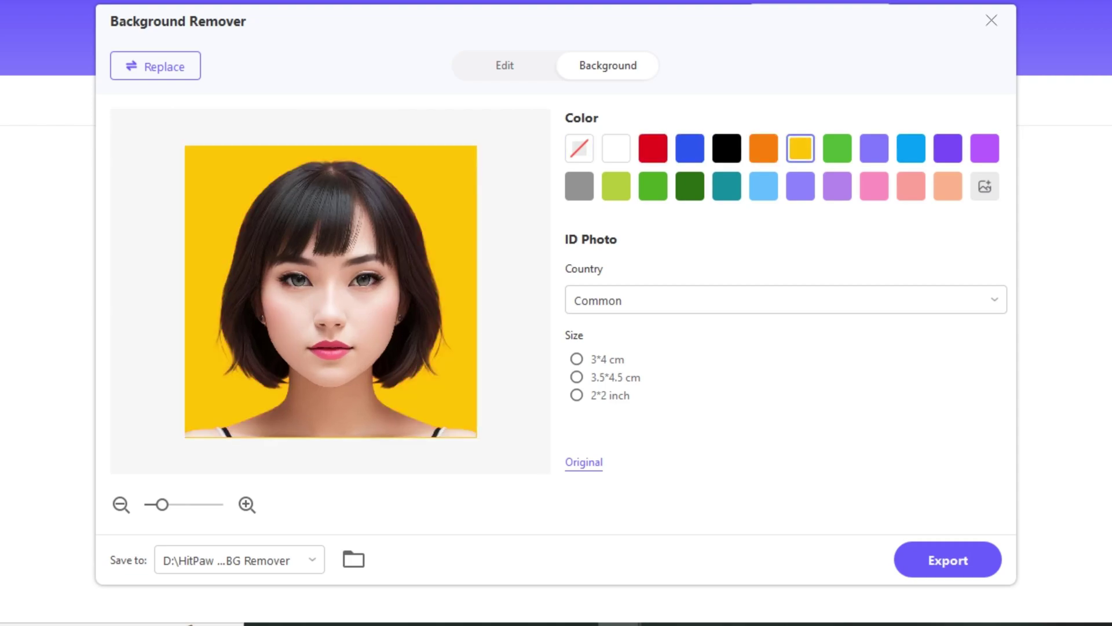
left_click(763, 148)
left_click(984, 186)
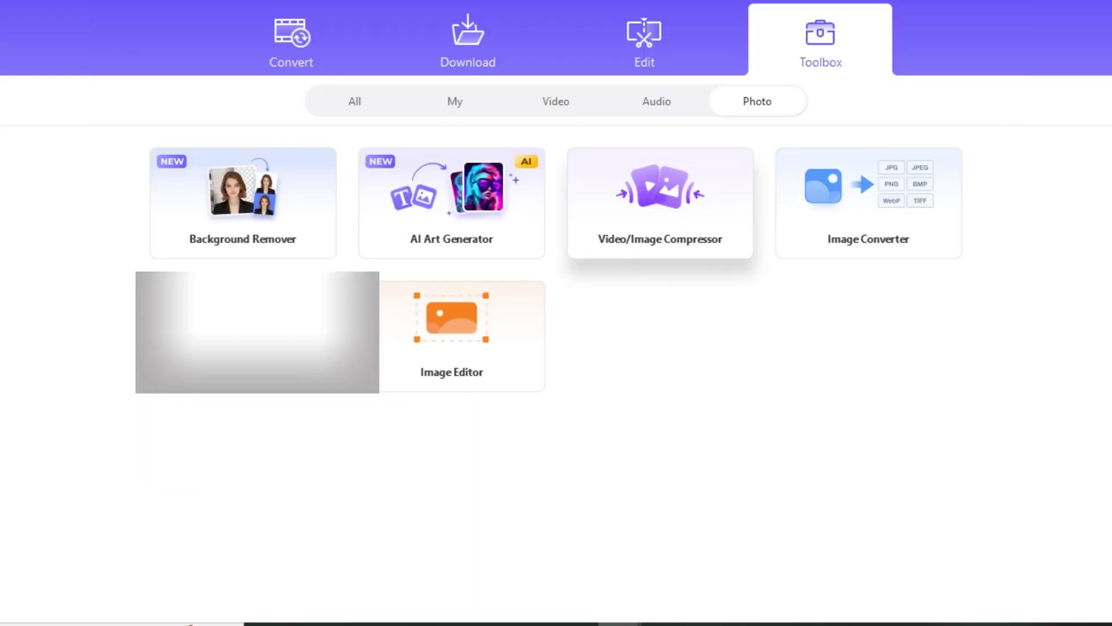
Show the overview of the video editing tools
left_click(644, 44)
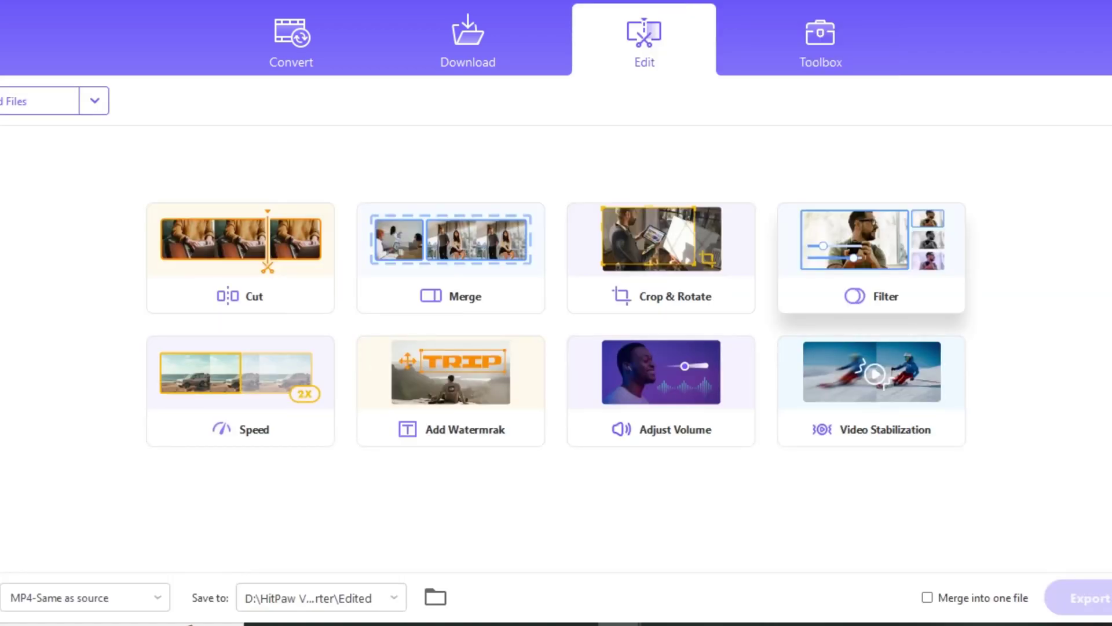